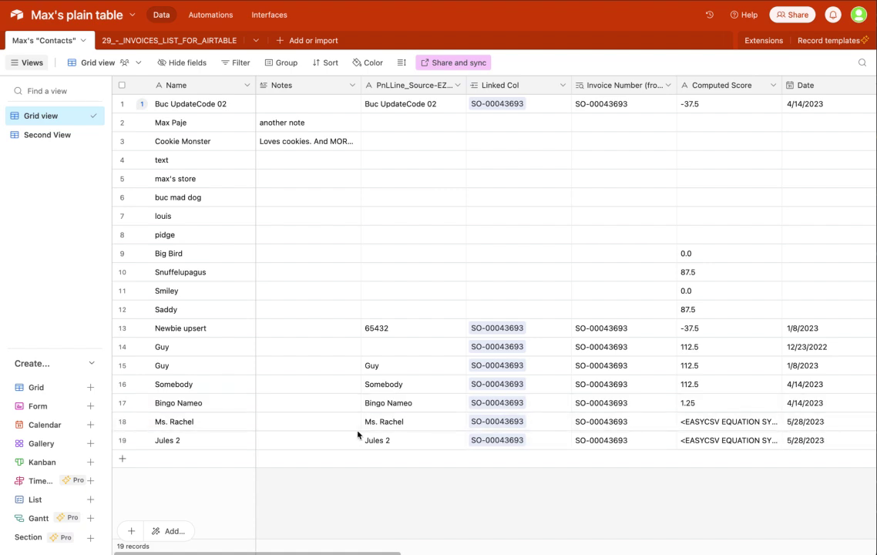
Examine the columns and existing records of the Contacts table.
{"action": "scroll", "coordinate": [358, 436], "scroll_direction": "right", "scroll_amount": 10}
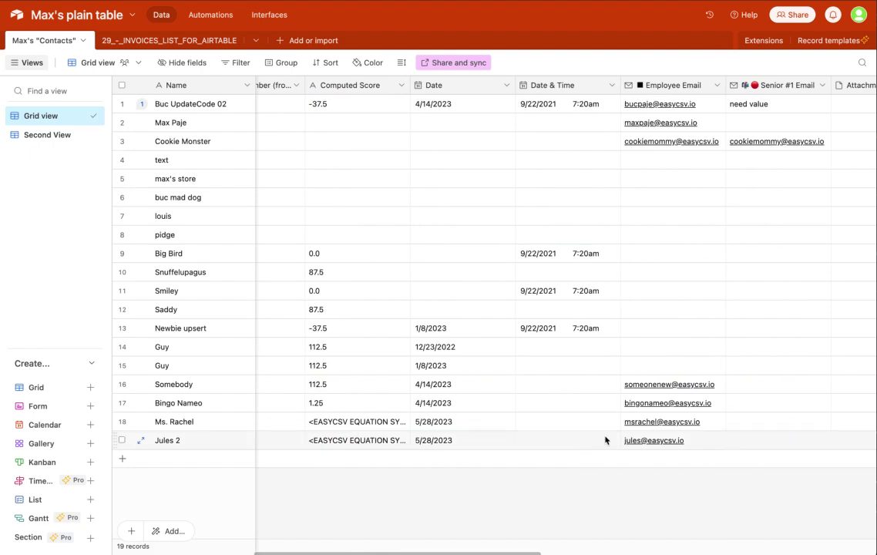
{"action": "scroll", "coordinate": [626, 437], "scroll_direction": "left", "scroll_amount": 10}
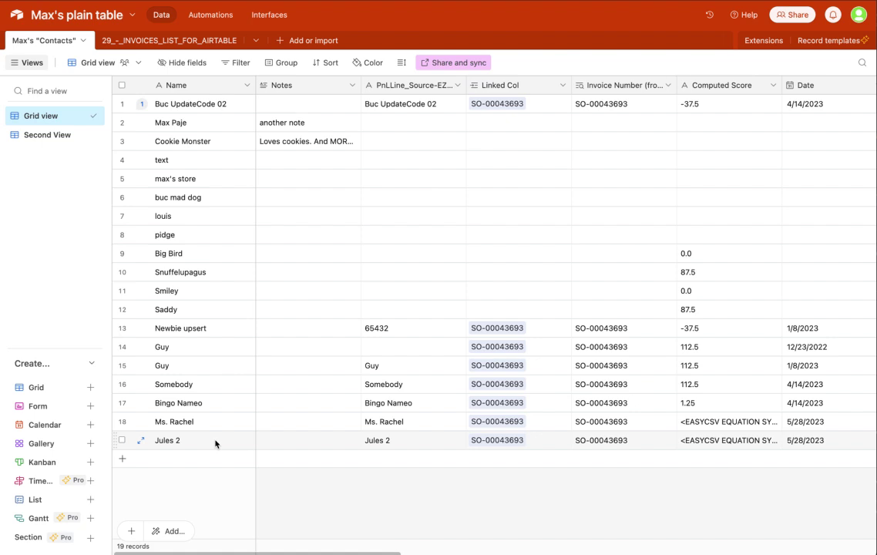
{"action": "scroll", "coordinate": [215, 443], "scroll_direction": "right", "scroll_amount": 5}
{"action": "scroll", "coordinate": [215, 443], "scroll_direction": "left", "scroll_amount": 5}
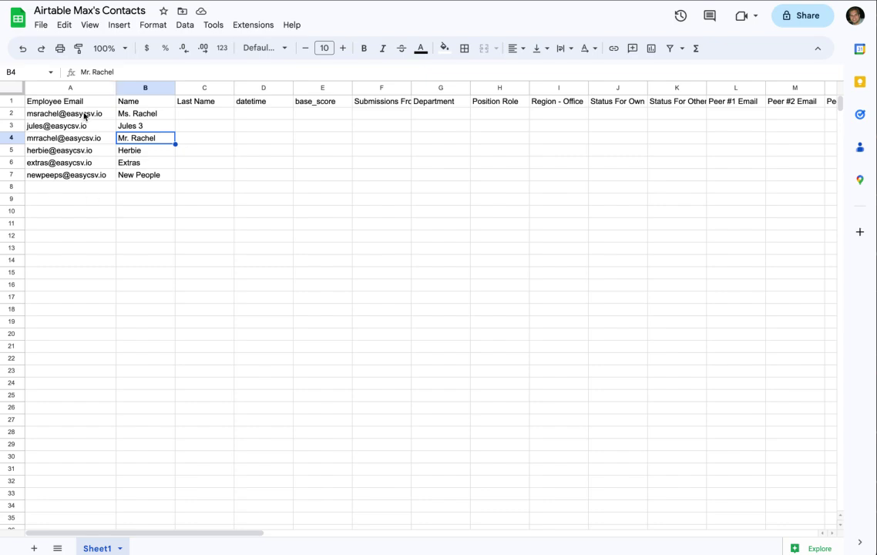
Switch to the Google Sheet and review its Employee Email and Name entries in rows 2 to 7.
{"action": "left_click_drag", "start_coordinate": [80, 113], "coordinate": [149, 128]}
{"action": "left_click", "coordinate": [149, 130]}
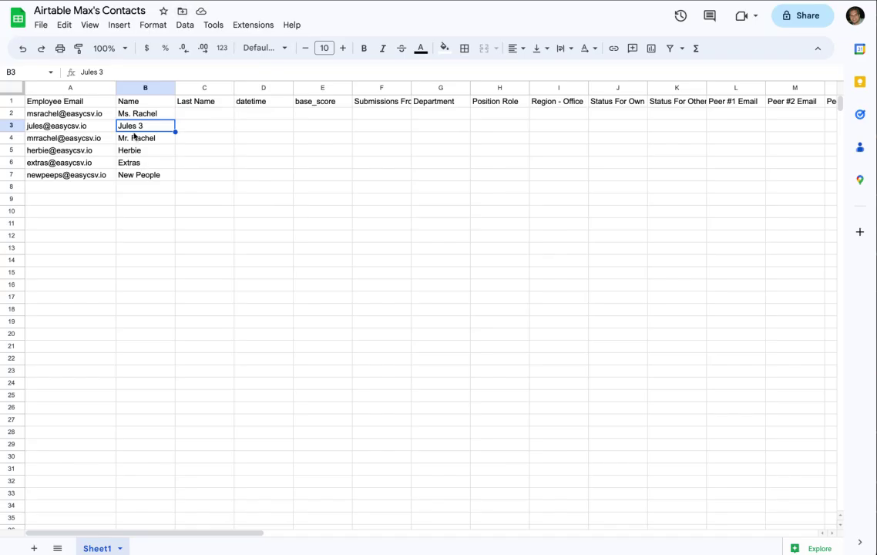
{"action": "left_click_drag", "start_coordinate": [138, 117], "coordinate": [182, 173]}
{"action": "left_click", "coordinate": [247, 137]}
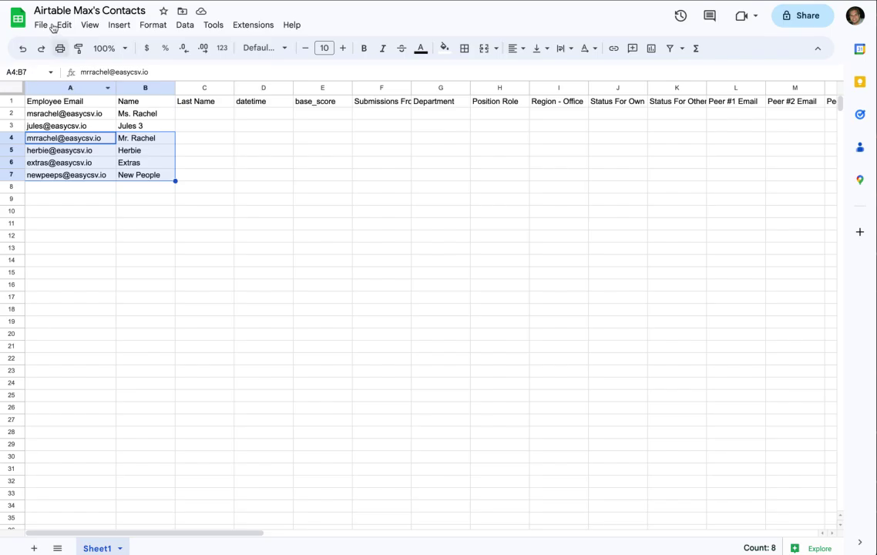
Download the Google Sheet as a CSV file and load it in EasyCSV as the example spreadsheet.
{"action": "left_click", "coordinate": [40, 25]}
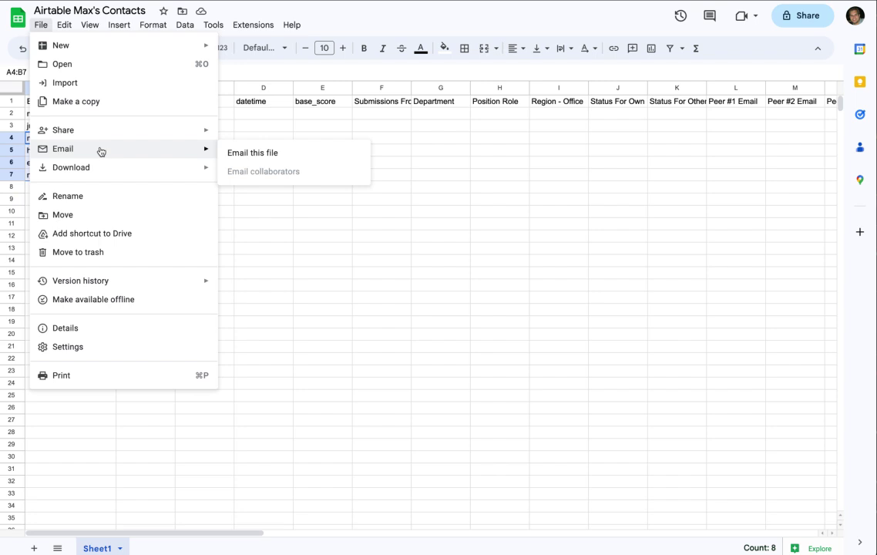
{"action": "mouse_move", "coordinate": [120, 169]}
{"action": "left_click", "coordinate": [266, 245]}
{"action": "key", "text": "ctrl+Tab"}
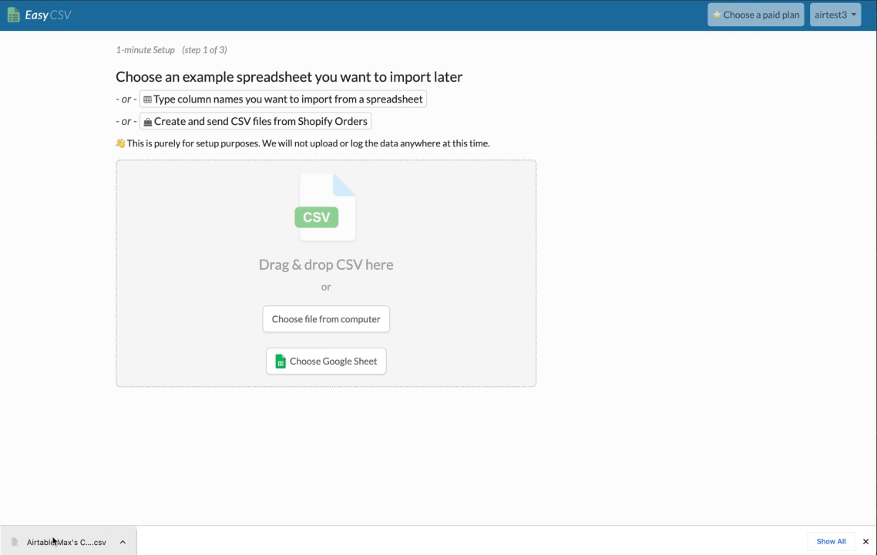
{"action": "left_click_drag", "start_coordinate": [52, 541], "coordinate": [173, 251]}
Exclude the columns Last Name, datetime, base_score and Submissions From (SELF) from the import.
{"action": "scroll", "coordinate": [171, 367], "scroll_direction": "down", "scroll_amount": 1}
{"action": "scroll", "coordinate": [168, 370], "scroll_direction": "down", "scroll_amount": 4}
{"action": "left_click", "coordinate": [140, 145]}
{"action": "left_click", "coordinate": [153, 179]}
{"action": "left_click", "coordinate": [152, 207]}
{"action": "left_click", "coordinate": [154, 232]}
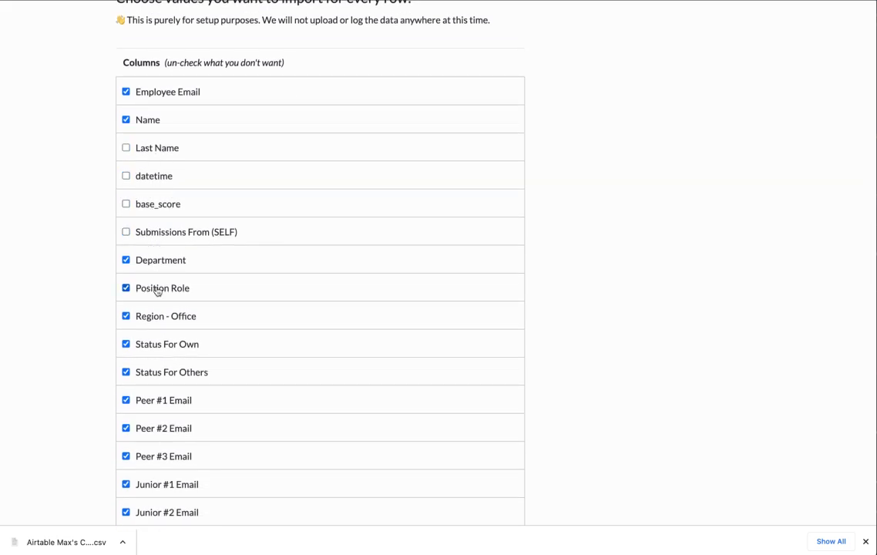
Exclude Department, Position Role, Region - Office, Status For Own, Status For Others, Peer #1 Email and Peer #2 Email from the import.
{"action": "left_click", "coordinate": [156, 290]}
{"action": "left_click", "coordinate": [159, 262]}
{"action": "left_click", "coordinate": [156, 316]}
{"action": "left_click", "coordinate": [160, 347]}
{"action": "left_click", "coordinate": [164, 374]}
{"action": "left_click", "coordinate": [161, 398]}
{"action": "left_click", "coordinate": [157, 426]}
Exclude Peer #3 Email, Junior #1 to #3 Email and Senior #1 Email from the import.
{"action": "scroll", "coordinate": [161, 433], "scroll_direction": "down", "scroll_amount": 3}
{"action": "left_click", "coordinate": [157, 374]}
{"action": "left_click", "coordinate": [156, 397]}
{"action": "left_click", "coordinate": [158, 424]}
{"action": "left_click", "coordinate": [159, 454]}
{"action": "left_click", "coordinate": [166, 476]}
Exclude Senior #2 Email, Senior #3 Email and Peer #1 to #3 Convert from the import.
{"action": "scroll", "coordinate": [166, 475], "scroll_direction": "down", "scroll_amount": 5}
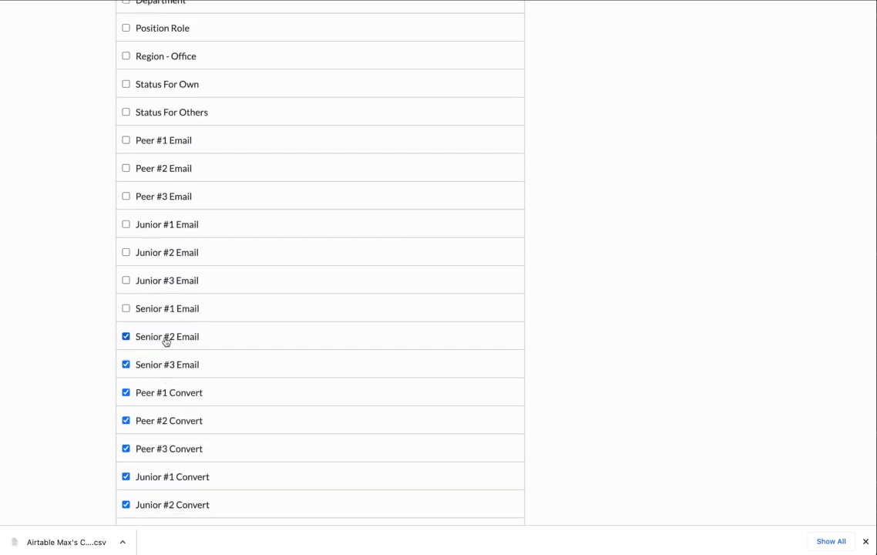
{"action": "left_click", "coordinate": [165, 339]}
{"action": "left_click", "coordinate": [162, 364]}
{"action": "left_click", "coordinate": [162, 395]}
{"action": "left_click", "coordinate": [163, 419]}
{"action": "left_click", "coordinate": [162, 446]}
Accept the column selection and choose Airtable as the data destination, dismissing the welcome message.
{"action": "scroll", "coordinate": [170, 473], "scroll_direction": "down", "scroll_amount": 15}
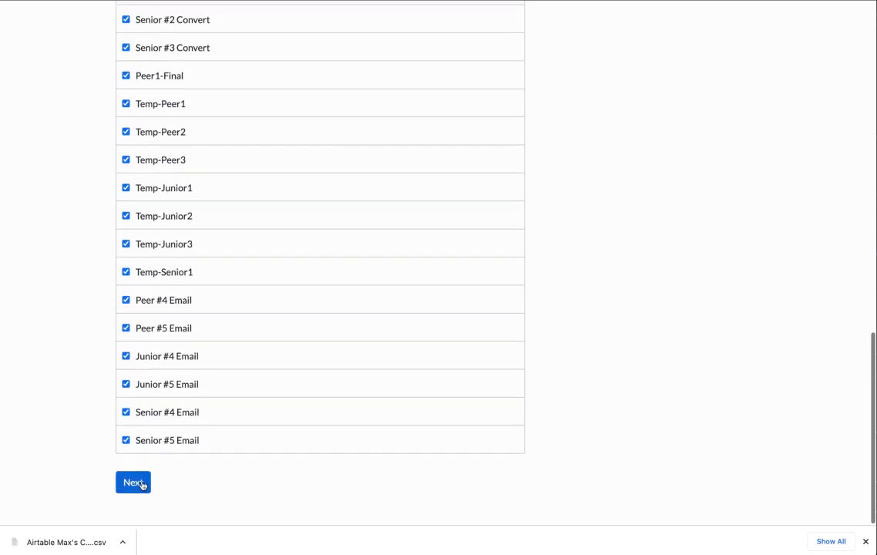
{"action": "left_click", "coordinate": [142, 484]}
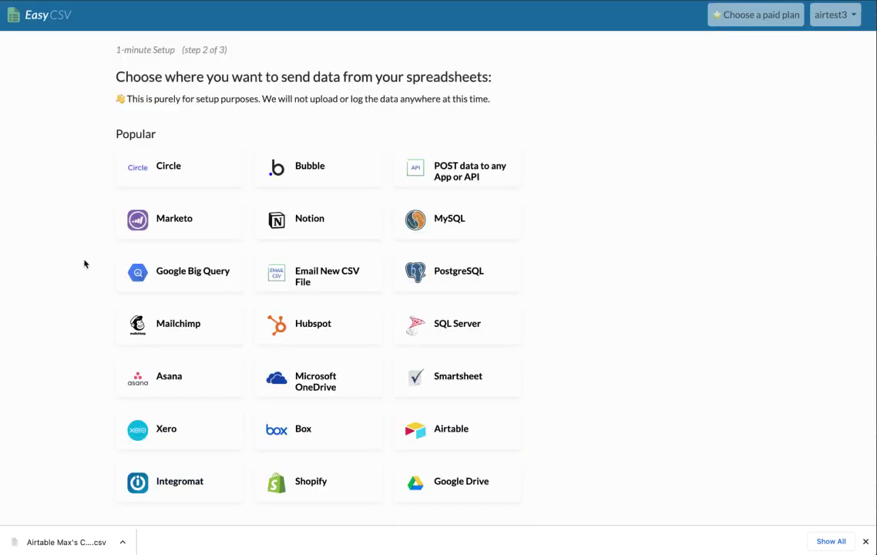
{"action": "scroll", "coordinate": [85, 265], "scroll_direction": "down", "scroll_amount": 3}
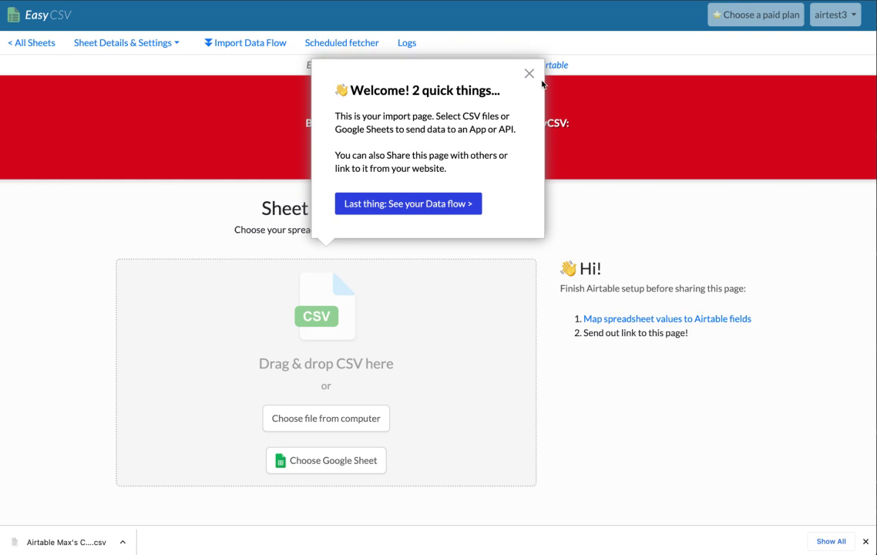
{"action": "left_click", "coordinate": [530, 74]}
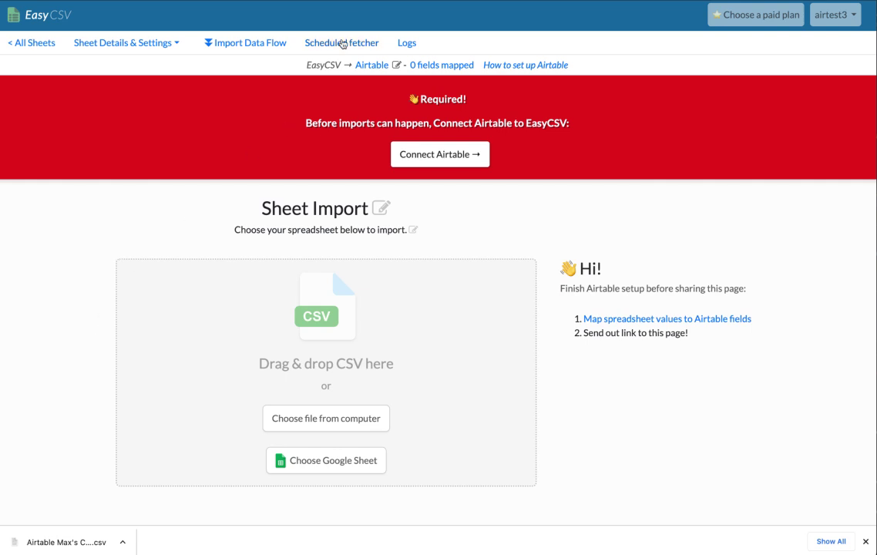
Review the scheduled fetcher's options and the import data flow, and return to the import page.
{"action": "left_click", "coordinate": [342, 43]}
{"action": "scroll", "coordinate": [274, 192], "scroll_direction": "down", "scroll_amount": 5}
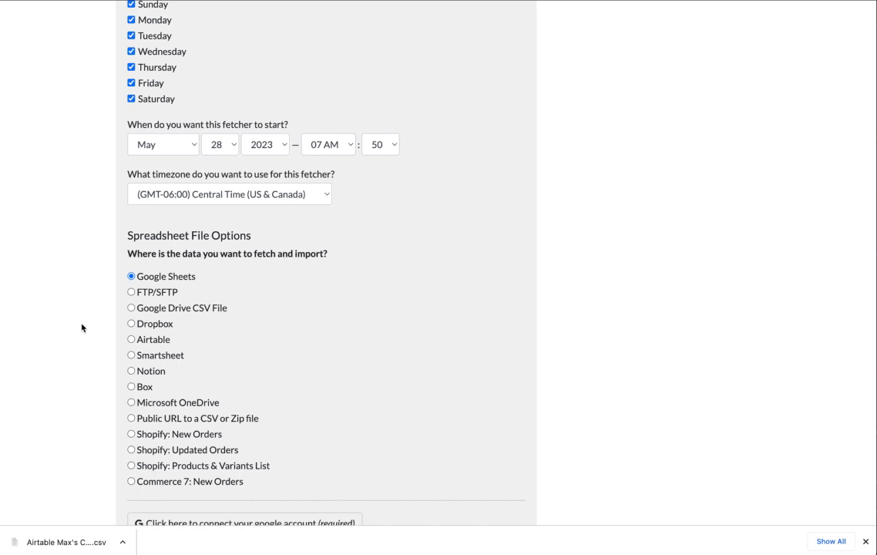
{"action": "scroll", "coordinate": [89, 308], "scroll_direction": "up", "scroll_amount": 5}
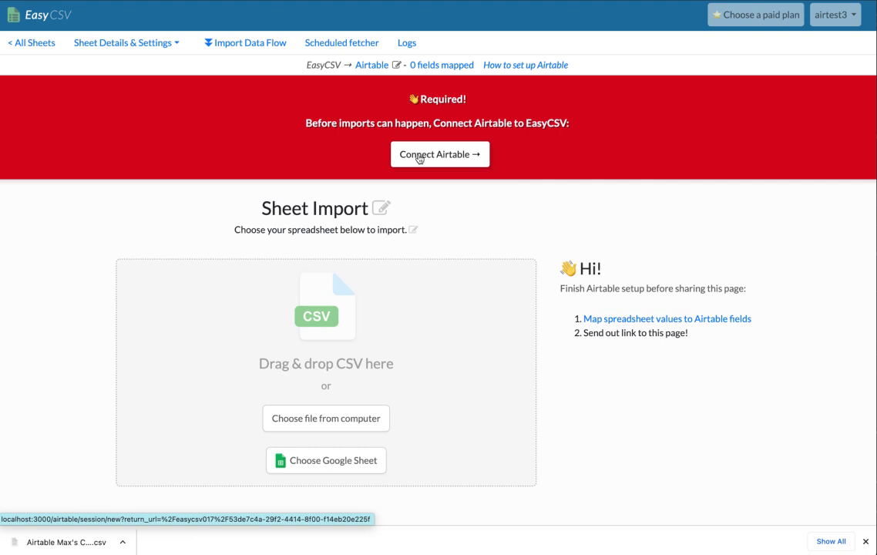
{"action": "left_click", "coordinate": [232, 45]}
{"action": "scroll", "coordinate": [124, 196], "scroll_direction": "down", "scroll_amount": 10}
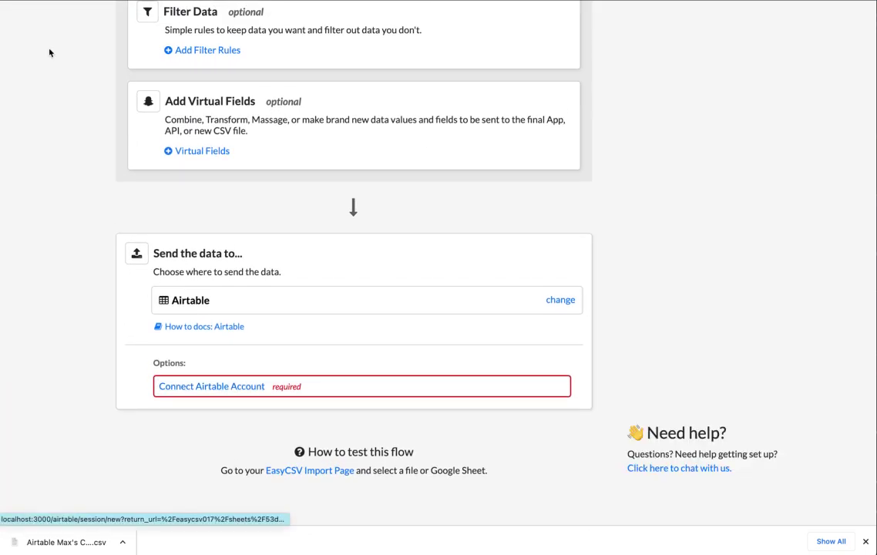
{"action": "key", "text": "super+bracketleft"}
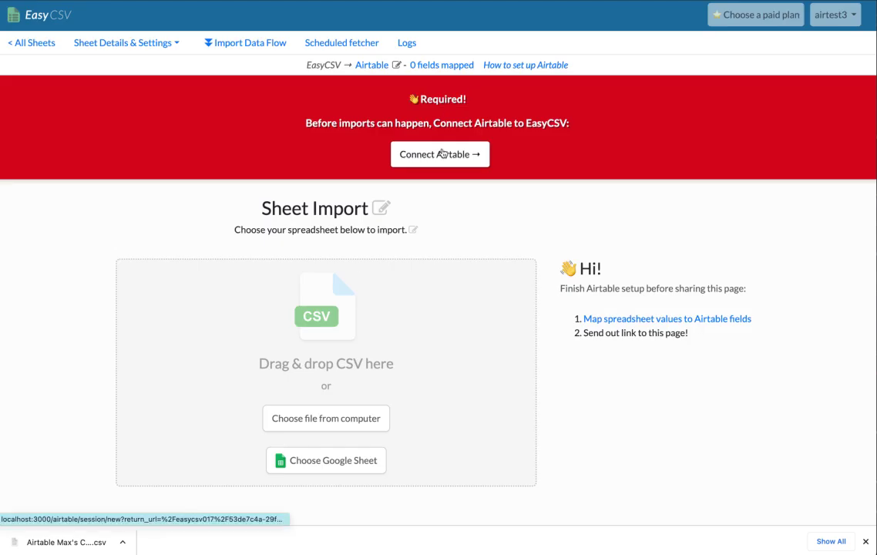
Connect Airtable to EasyCSV, granting access to all current and future bases in all current and future workspaces.
{"action": "left_click", "coordinate": [440, 153]}
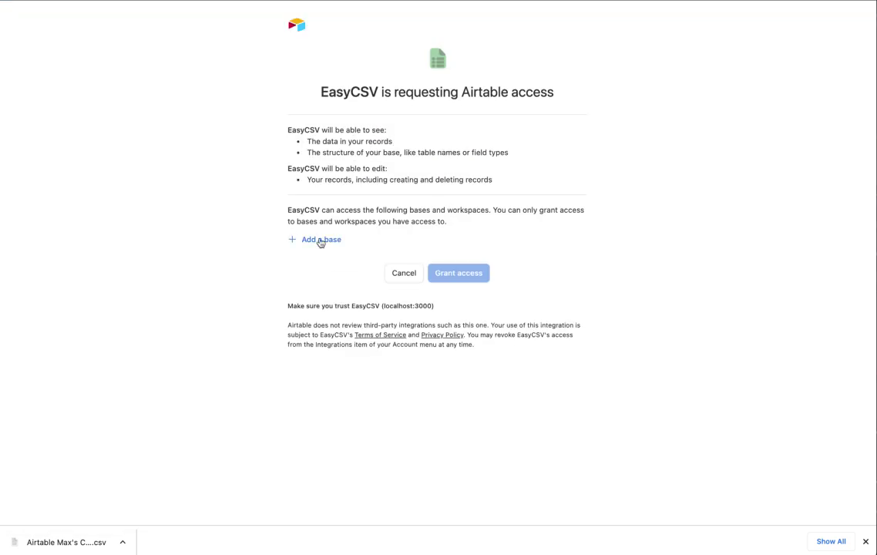
{"action": "left_click", "coordinate": [321, 241]}
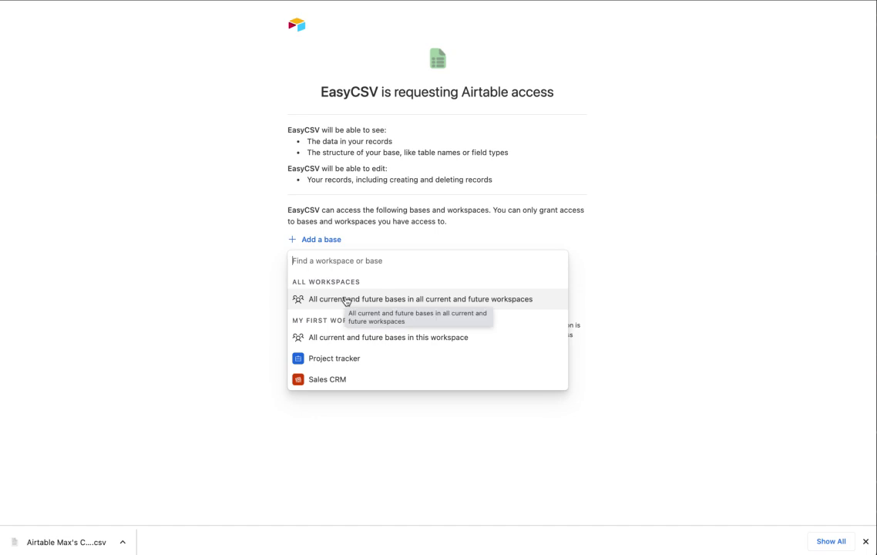
{"action": "left_click", "coordinate": [346, 301]}
{"action": "left_click", "coordinate": [445, 308]}
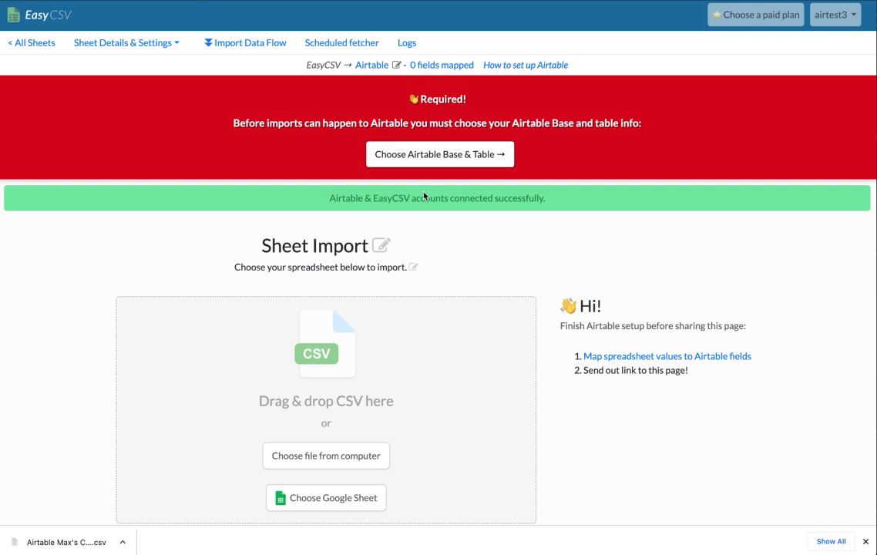
{"action": "left_click_drag", "start_coordinate": [398, 198], "coordinate": [517, 209]}
Set the Airtable options in the import data flow to the base Max's plain table and the table Max's "Contacts".
{"action": "left_click", "coordinate": [244, 47]}
{"action": "scroll", "coordinate": [168, 200], "scroll_direction": "down", "scroll_amount": 10}
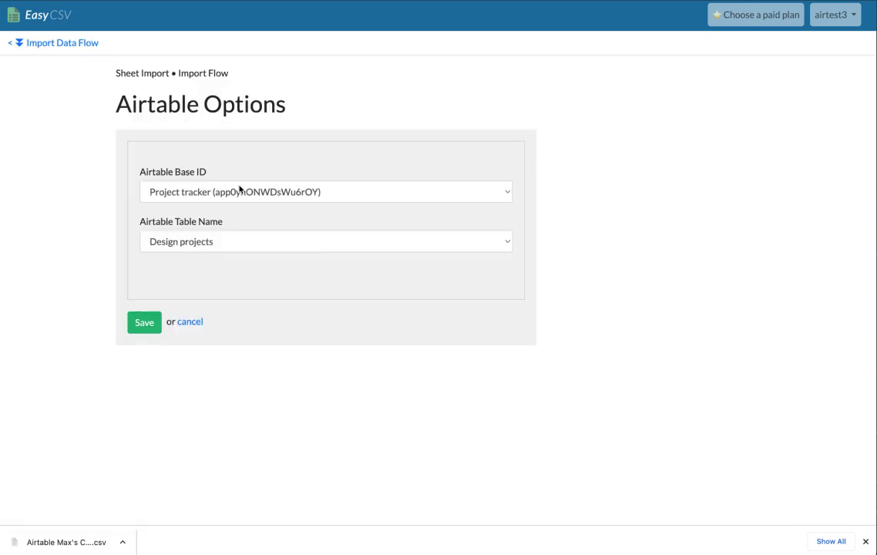
{"action": "left_click", "coordinate": [231, 194]}
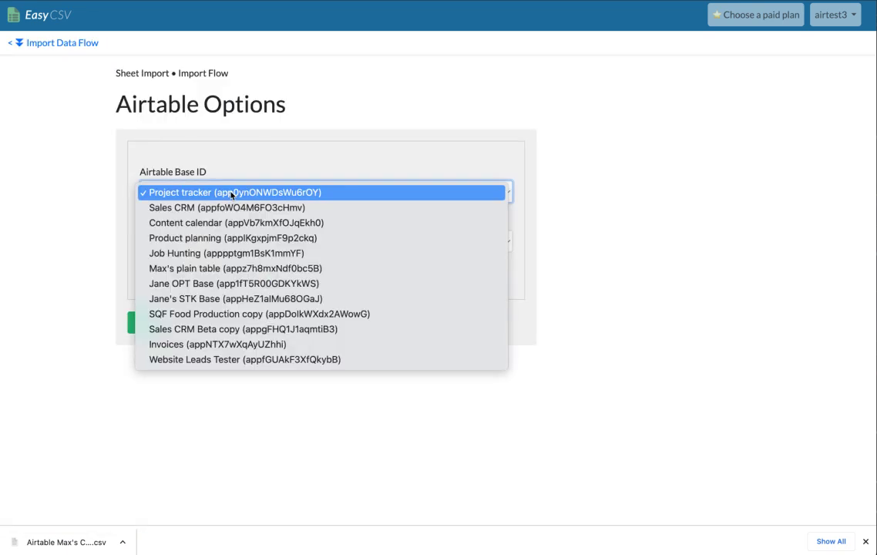
{"action": "left_click", "coordinate": [232, 267]}
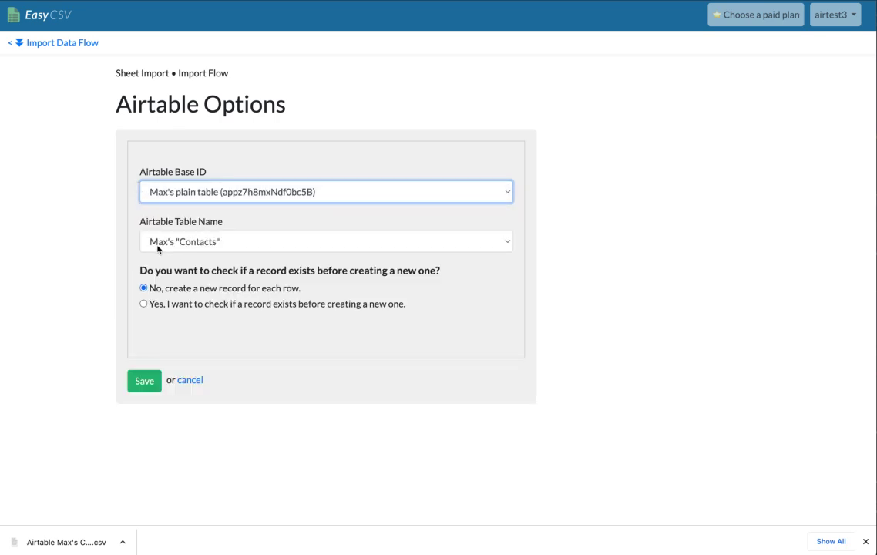
{"action": "left_click", "coordinate": [176, 244]}
{"action": "left_click", "coordinate": [87, 241]}
{"action": "left_click", "coordinate": [89, 1]}
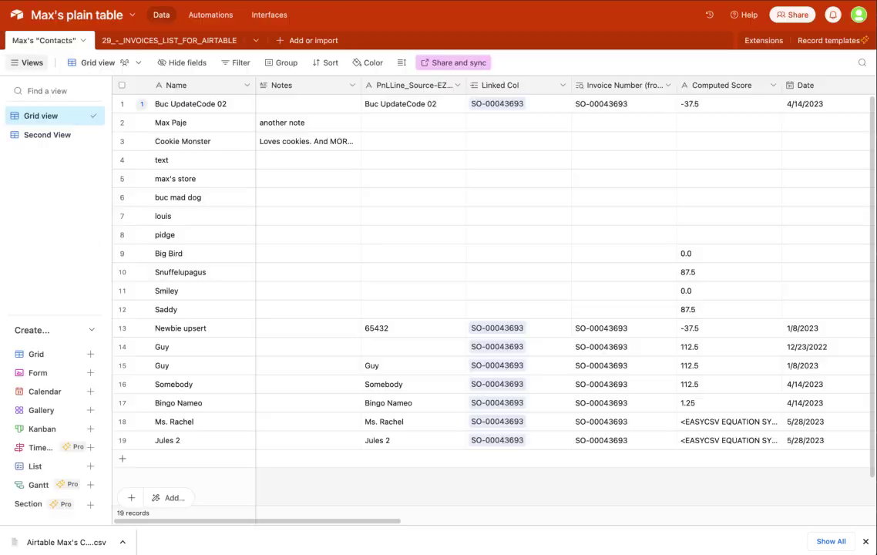
{"action": "left_click", "coordinate": [164, 41]}
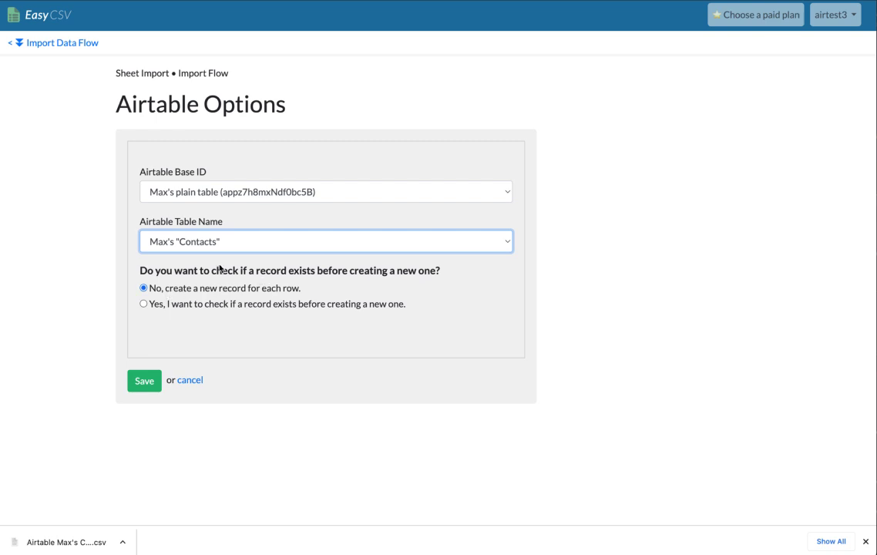
Enable checking for existing records, matching the Airtable field Employee Email against the spreadsheet column Employee Email.
{"action": "left_click_drag", "start_coordinate": [220, 268], "coordinate": [320, 269]}
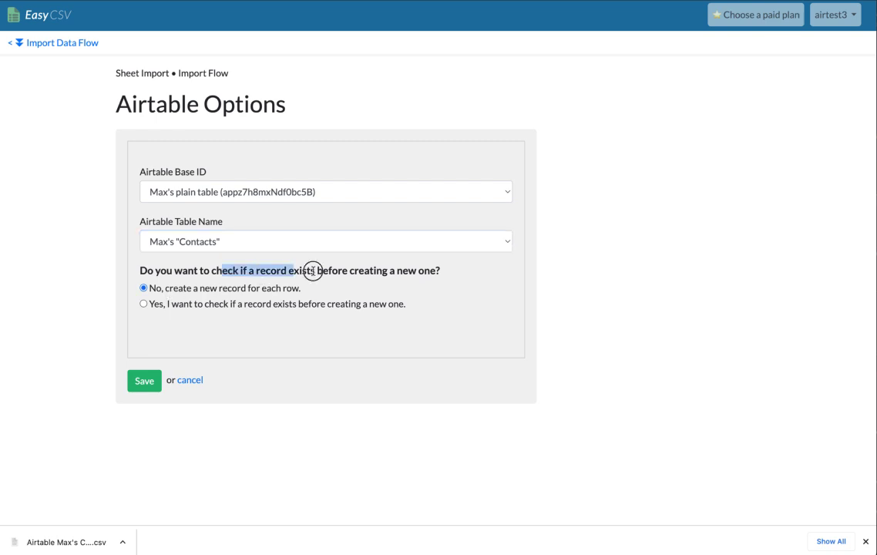
{"action": "left_click", "coordinate": [286, 308]}
{"action": "left_click", "coordinate": [225, 352]}
{"action": "left_click", "coordinate": [240, 456]}
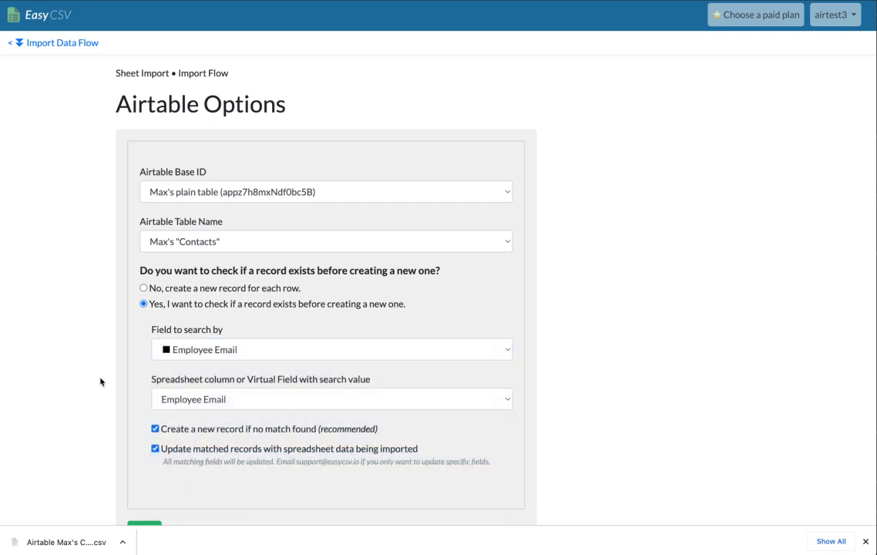
{"action": "left_click", "coordinate": [204, 409]}
{"action": "left_click", "coordinate": [201, 406]}
Compare the Employee Email columns of the Airtable table and the Google Sheet with the record-matching options.
{"action": "scroll", "coordinate": [67, 368], "scroll_direction": "down", "scroll_amount": 2}
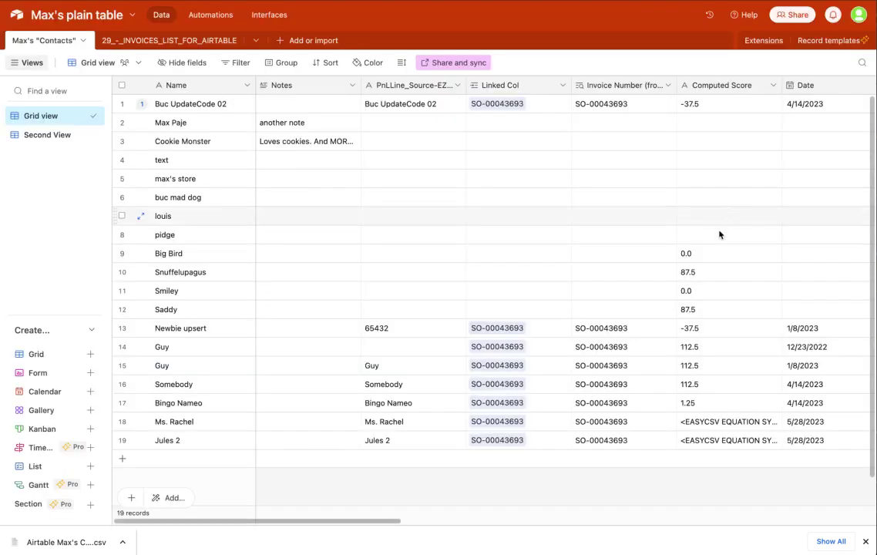
{"action": "scroll", "coordinate": [700, 256], "scroll_direction": "right", "scroll_amount": 2}
{"action": "scroll", "coordinate": [700, 256], "scroll_direction": "right", "scroll_amount": 5}
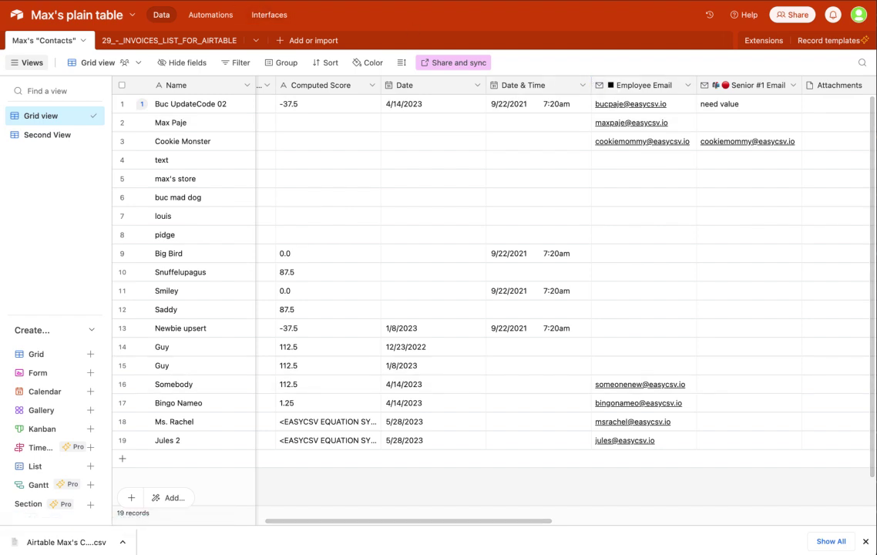
{"action": "key", "text": "ctrl+Tab"}
{"action": "left_click", "coordinate": [68, 101]}
{"action": "key", "text": "ctrl+Tab"}
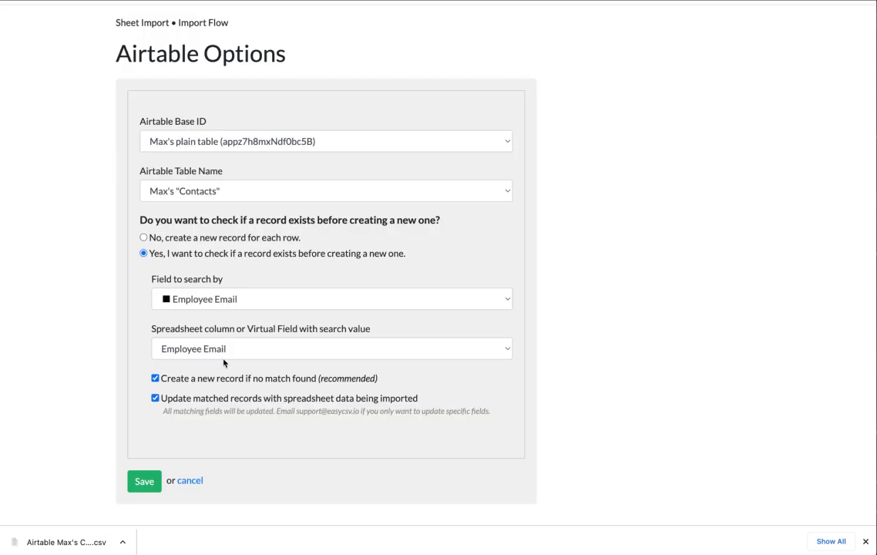
{"action": "left_click_drag", "start_coordinate": [204, 329], "coordinate": [309, 329]}
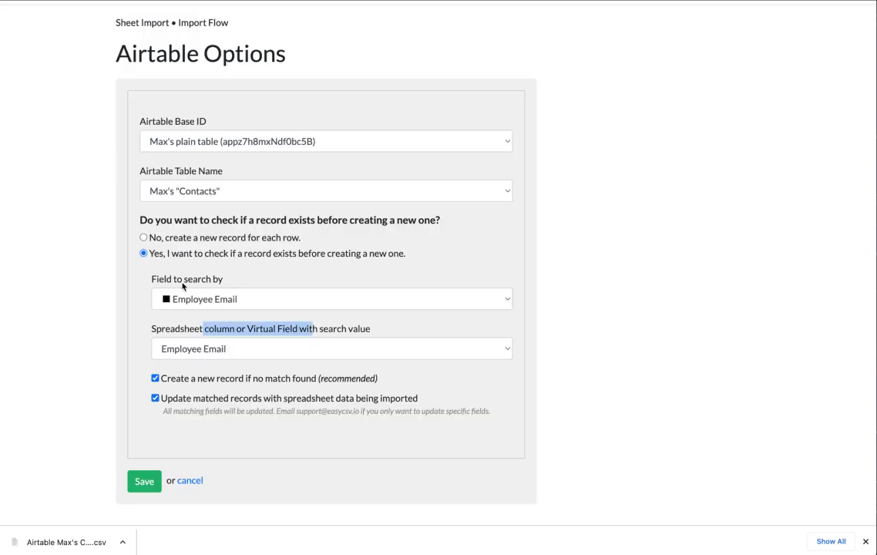
{"action": "left_click", "coordinate": [181, 282]}
{"action": "left_click_drag", "start_coordinate": [182, 282], "coordinate": [212, 282]}
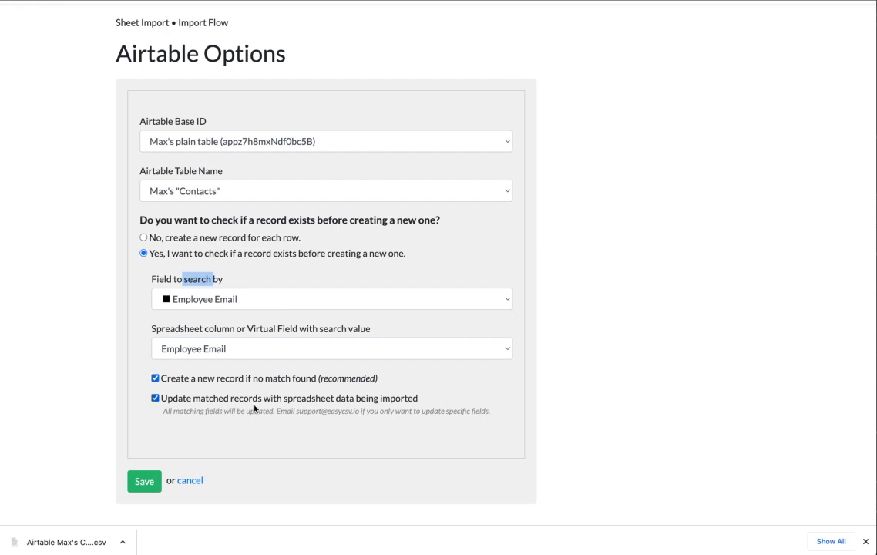
Save the Airtable options with creation of new records for unmatched rows enabled, and open the column-to-field mappings.
{"action": "left_click", "coordinate": [203, 377]}
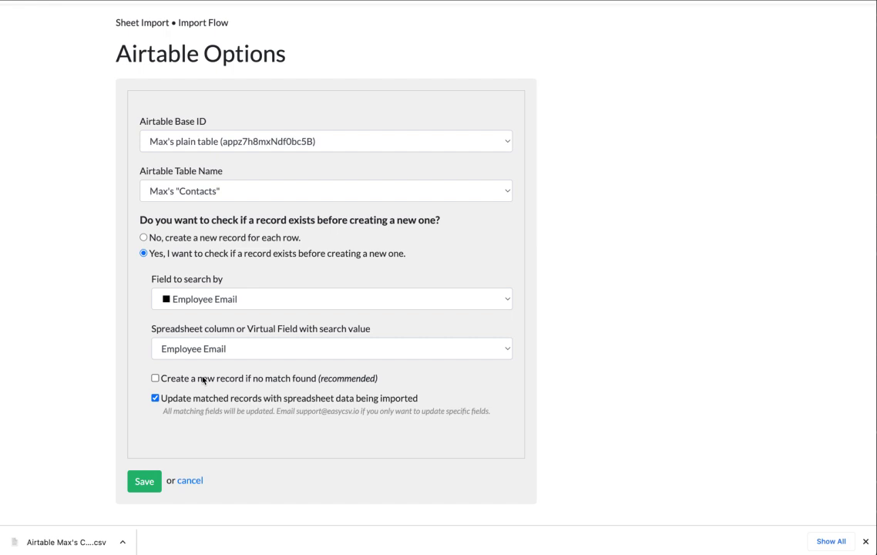
{"action": "left_click", "coordinate": [203, 377]}
{"action": "left_click", "coordinate": [136, 483]}
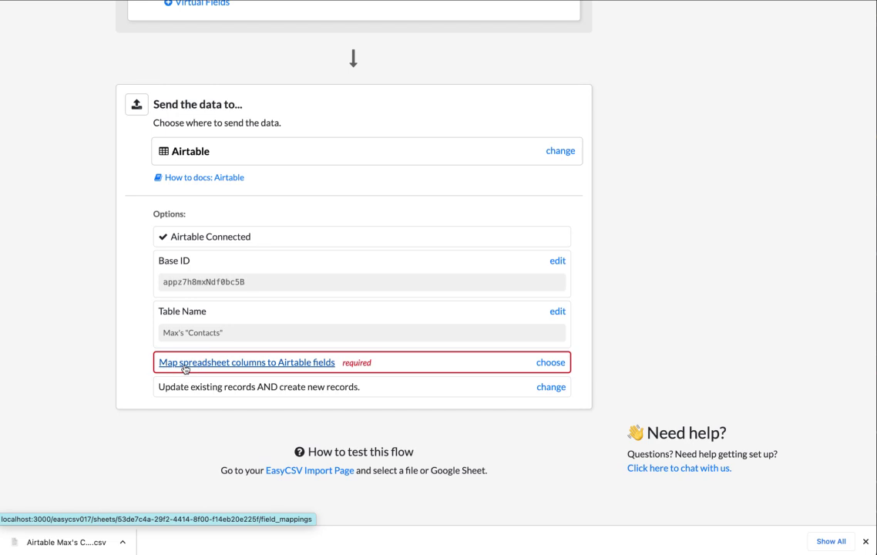
{"action": "left_click", "coordinate": [185, 369]}
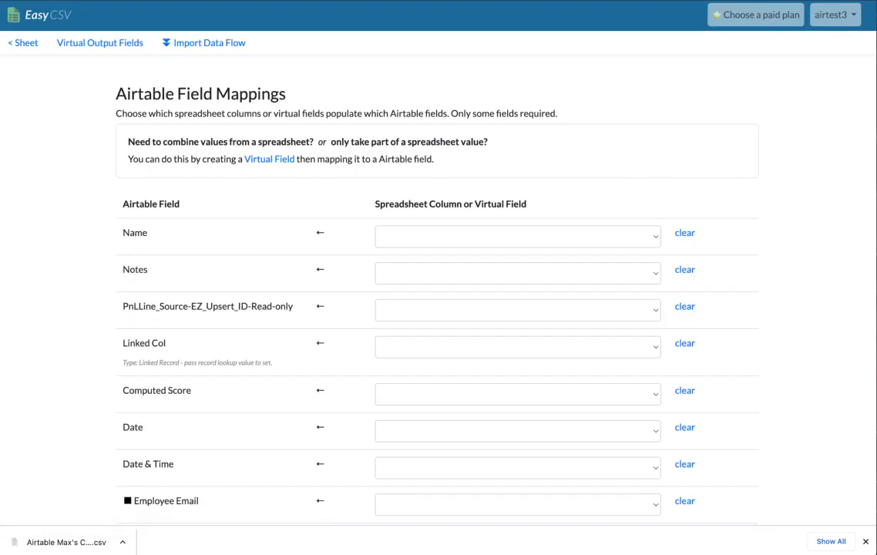
Check the columns of the Airtable table and the Google Sheet, and map the Airtable field Name to the spreadsheet column Name.
{"action": "key", "text": "ctrl+Tab"}
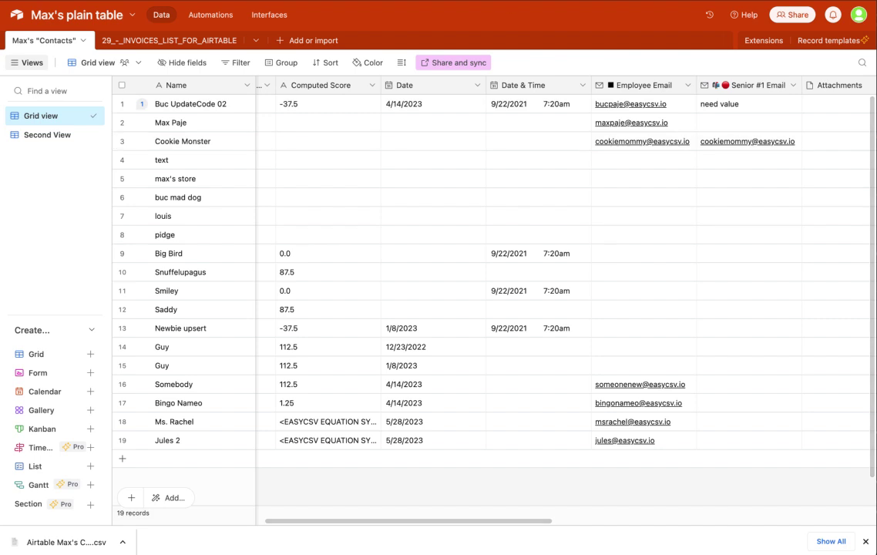
{"action": "key", "text": "ctrl+Tab"}
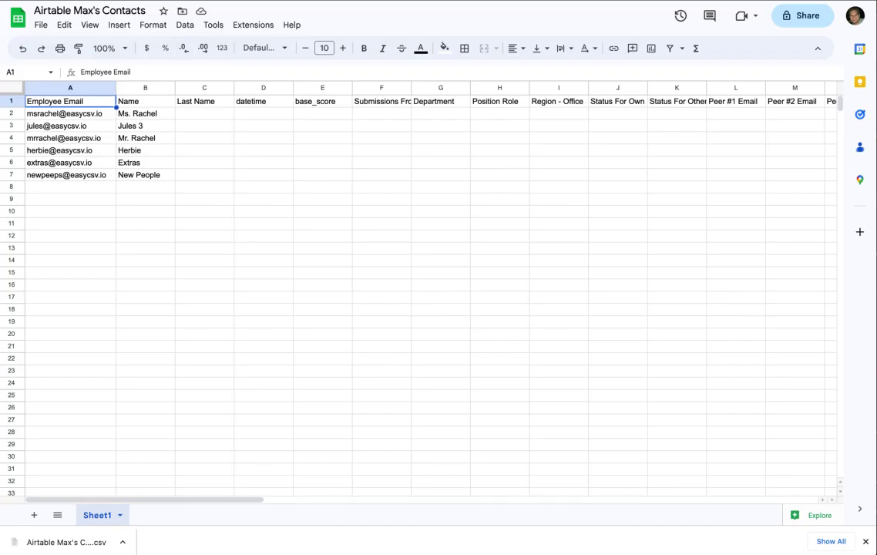
{"action": "key", "text": "ctrl+Tab"}
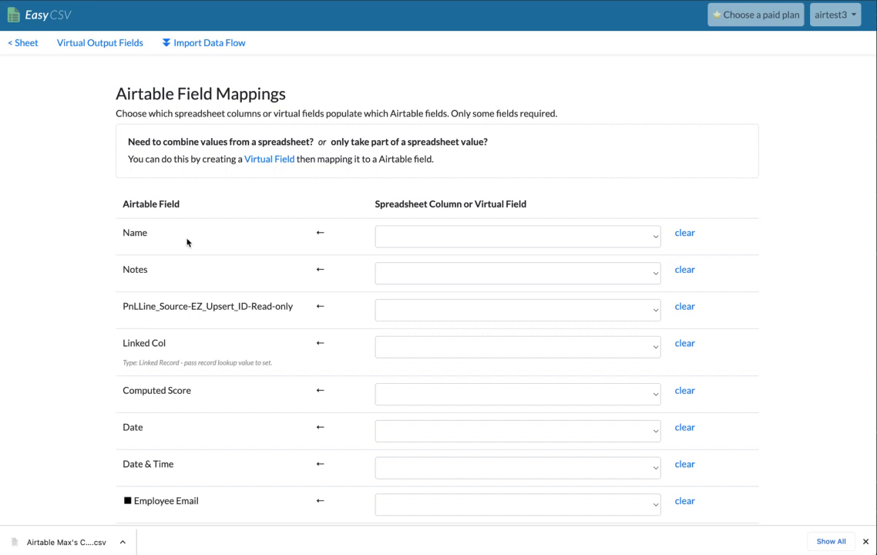
{"action": "left_click", "coordinate": [144, 235]}
{"action": "double_click", "coordinate": [143, 235]}
{"action": "left_click", "coordinate": [457, 241]}
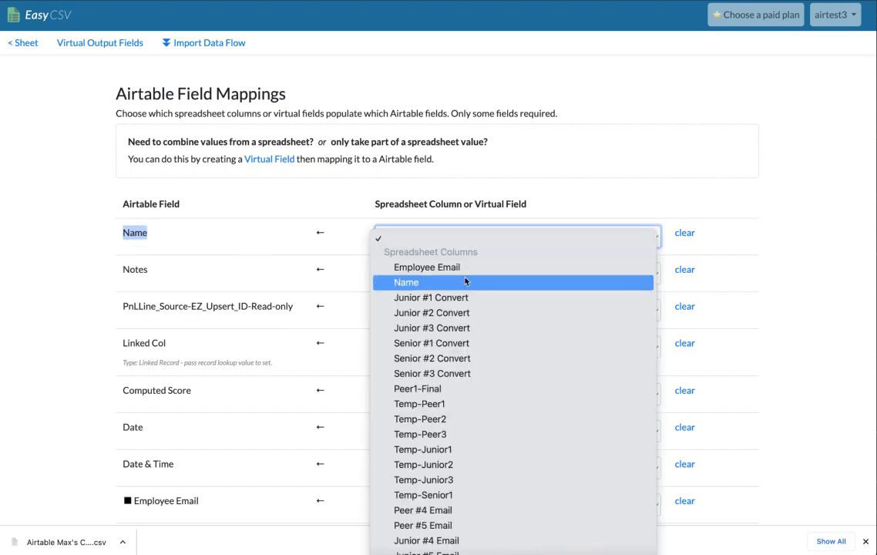
{"action": "left_click", "coordinate": [417, 283]}
{"action": "left_click", "coordinate": [151, 265]}
Map the Airtable field Employee Email to the spreadsheet column Employee Email.
{"action": "scroll", "coordinate": [153, 264], "scroll_direction": "down", "scroll_amount": 3}
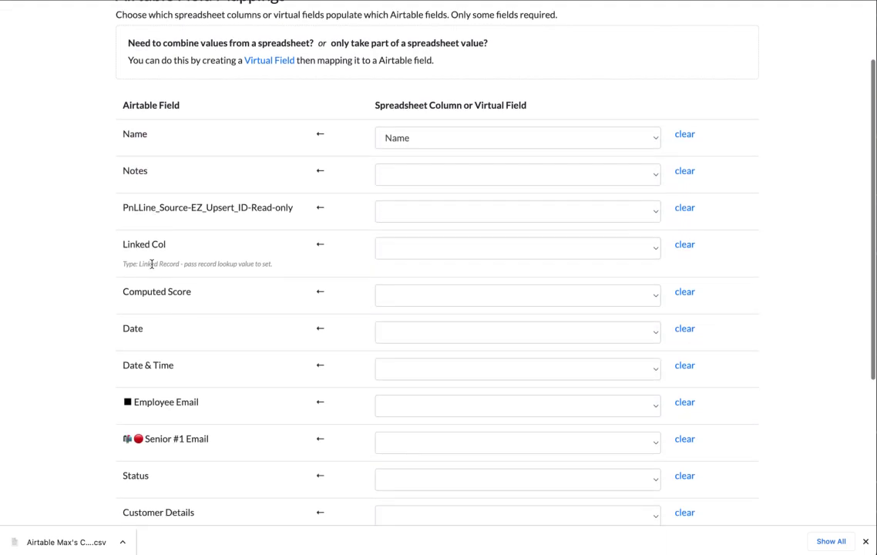
{"action": "left_click_drag", "start_coordinate": [198, 396], "coordinate": [131, 396]}
{"action": "left_click", "coordinate": [386, 406]}
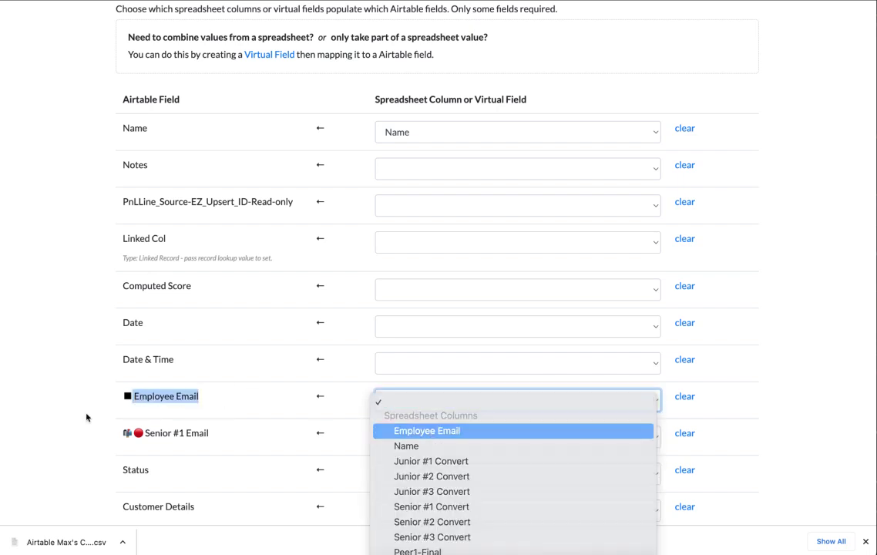
{"action": "left_click", "coordinate": [426, 428]}
{"action": "left_click", "coordinate": [82, 417]}
Review the list of Airtable field mappings and save them, leaving the remaining fields unmapped.
{"action": "scroll", "coordinate": [432, 218], "scroll_direction": "up", "scroll_amount": 1}
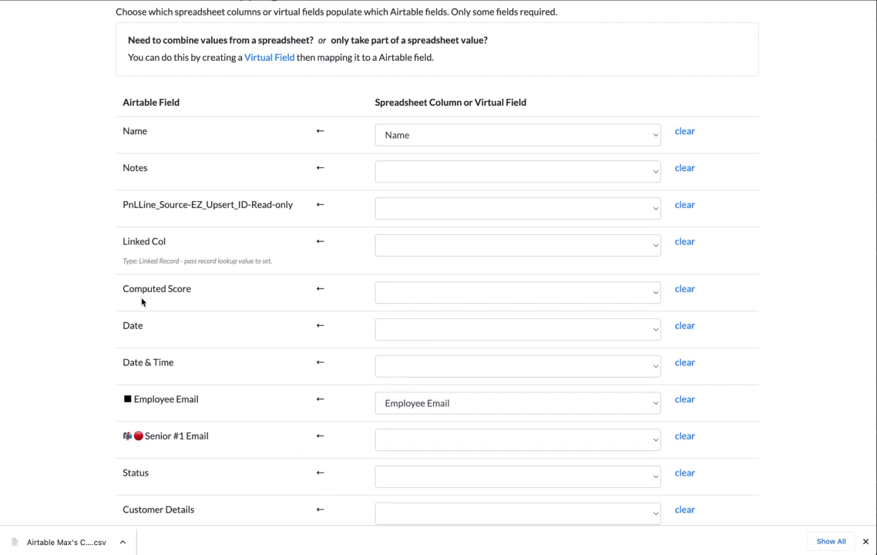
{"action": "scroll", "coordinate": [142, 302], "scroll_direction": "up", "scroll_amount": 2}
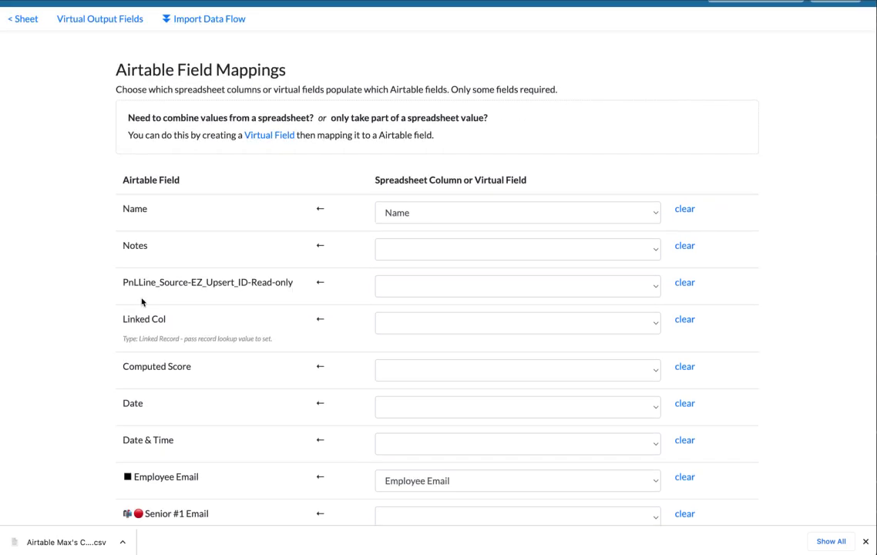
{"action": "scroll", "coordinate": [143, 301], "scroll_direction": "down", "scroll_amount": 5}
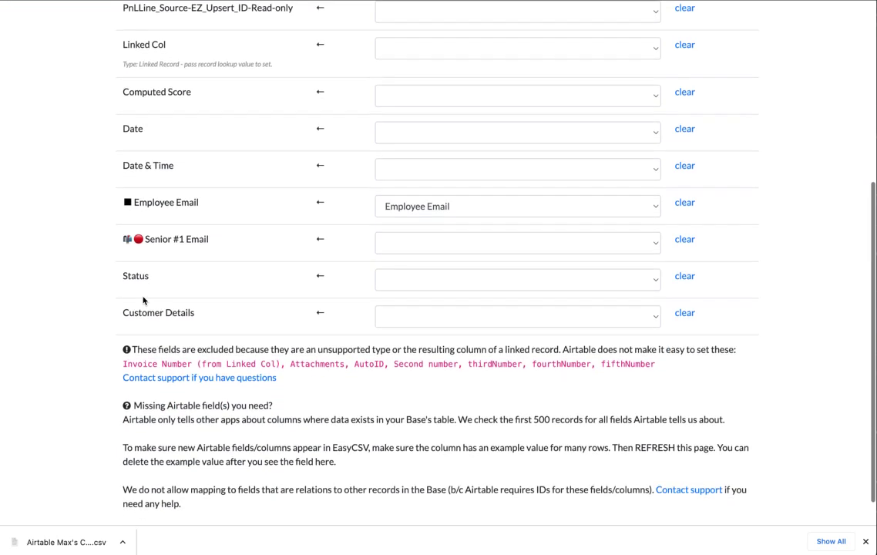
{"action": "scroll", "coordinate": [142, 301], "scroll_direction": "up", "scroll_amount": 5}
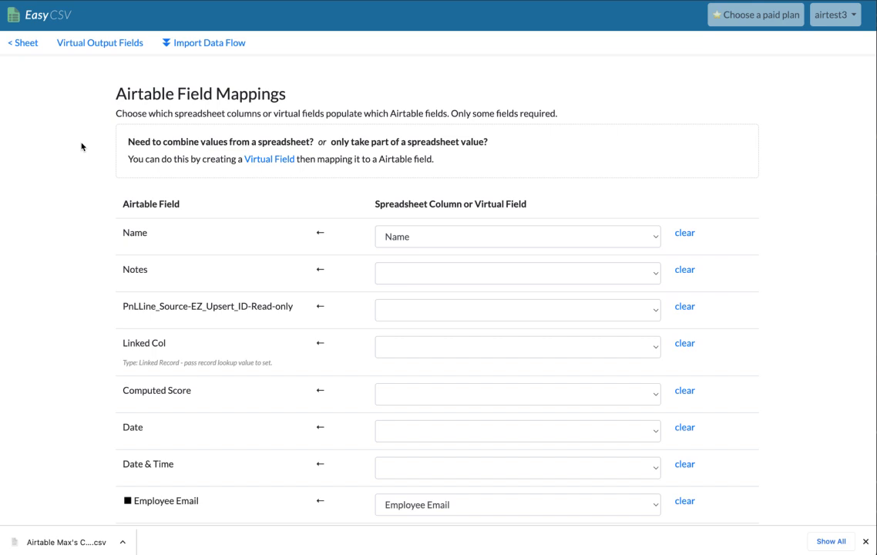
{"action": "left_click", "coordinate": [434, 235]}
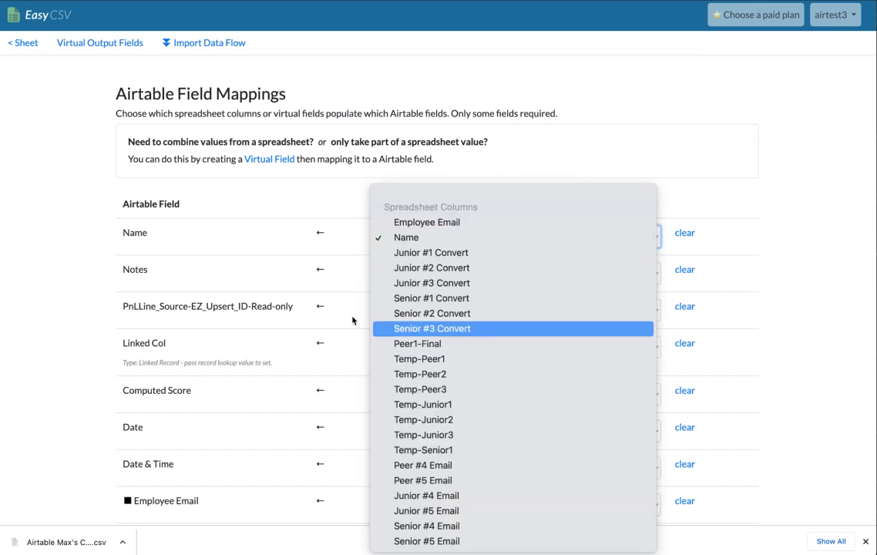
{"action": "left_click", "coordinate": [56, 254]}
{"action": "scroll", "coordinate": [57, 258], "scroll_direction": "down", "scroll_amount": 5}
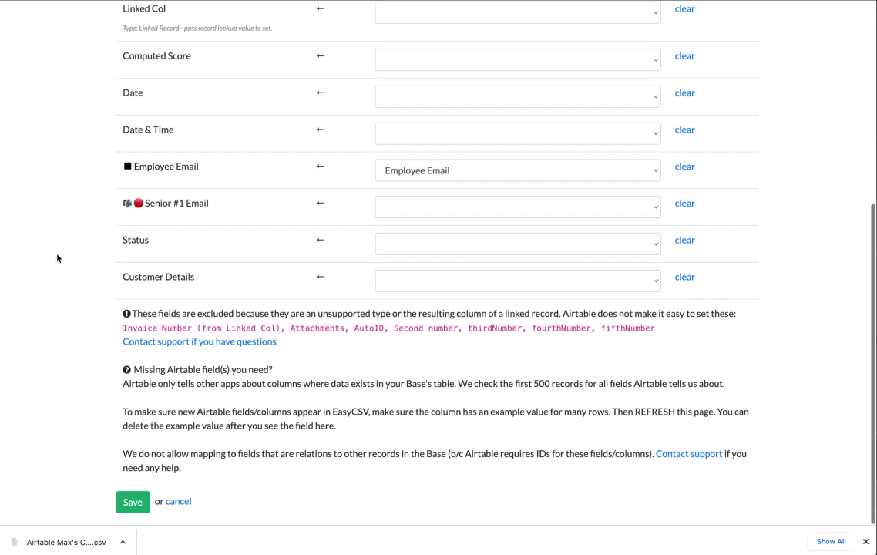
{"action": "scroll", "coordinate": [174, 258], "scroll_direction": "up", "scroll_amount": 5}
{"action": "scroll", "coordinate": [174, 260], "scroll_direction": "down", "scroll_amount": 5}
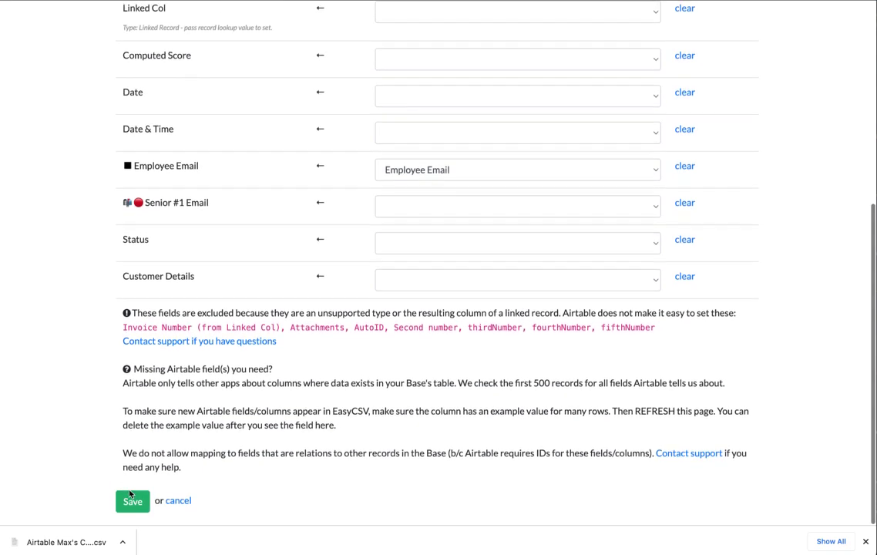
{"action": "left_click", "coordinate": [130, 495]}
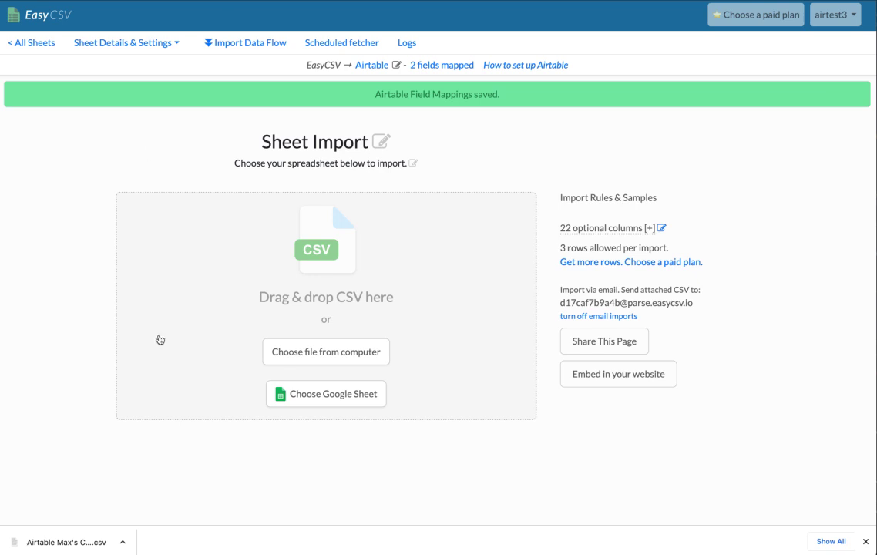
Load the downloaded file Airtable Max's Contacts - Sheet1 (1).csv into the sheet import and validate it.
{"action": "left_click_drag", "start_coordinate": [76, 543], "coordinate": [219, 270]}
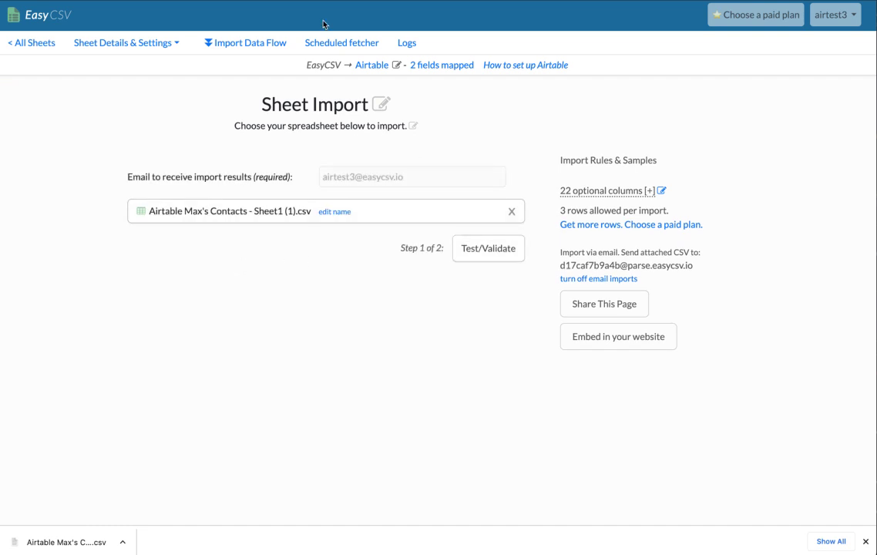
{"action": "left_click", "coordinate": [509, 256]}
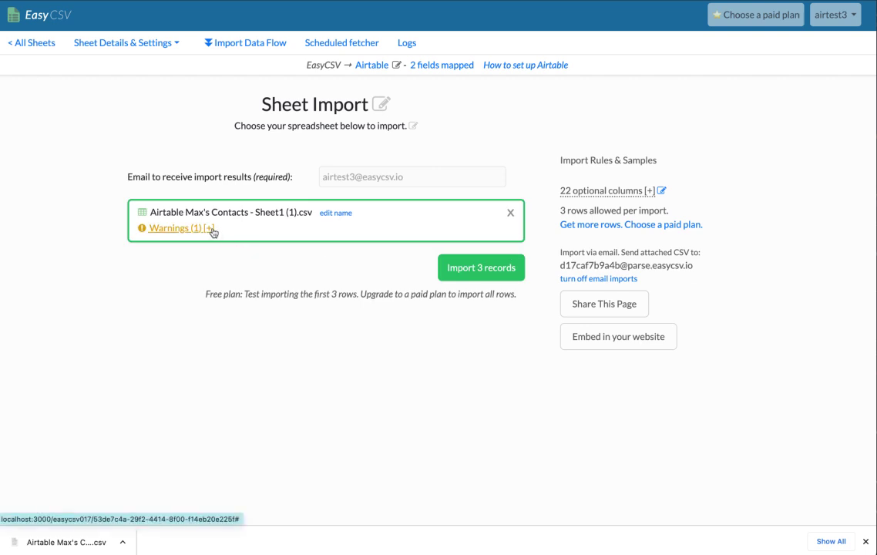
Compare the Google Sheet's rows with the plan's per-import row limit and import the first 3 records.
{"action": "key", "text": "ctrl+Tab"}
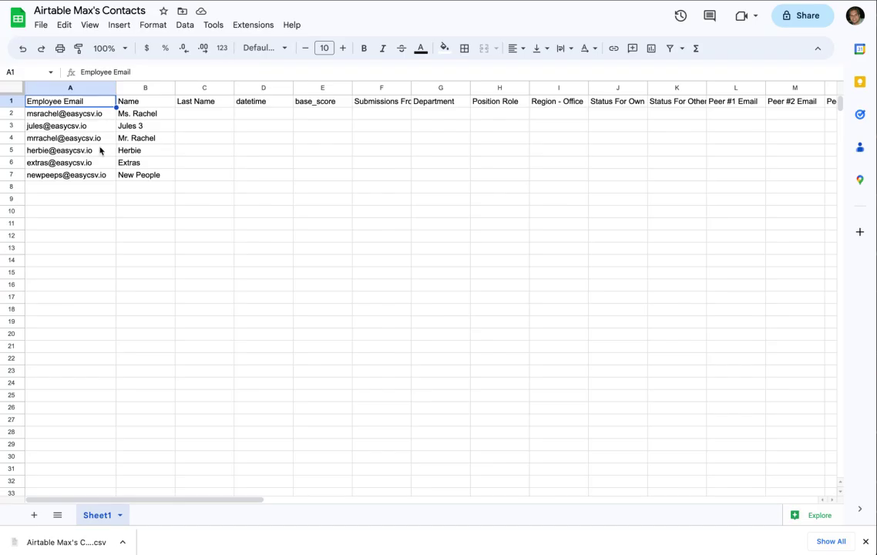
{"action": "key", "text": "ctrl+shift+Tab"}
{"action": "left_click_drag", "start_coordinate": [562, 210], "coordinate": [634, 210]}
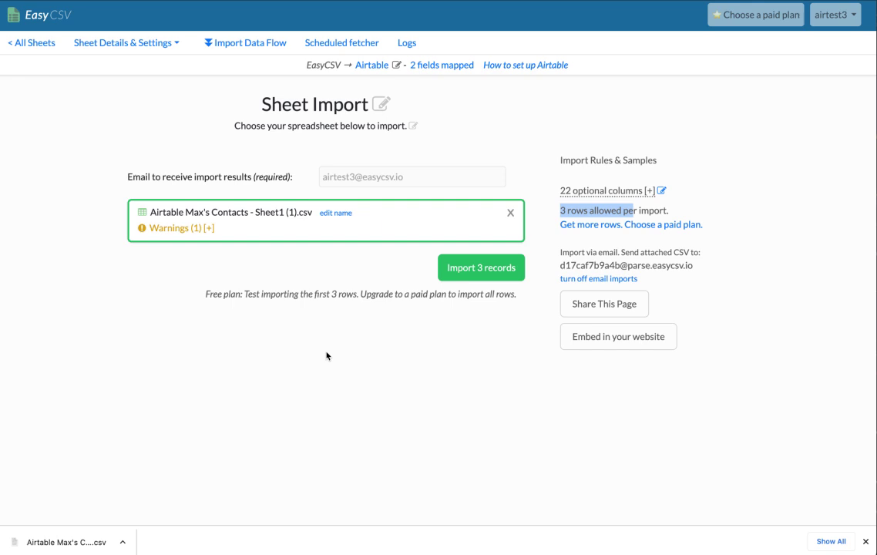
{"action": "left_click", "coordinate": [333, 350]}
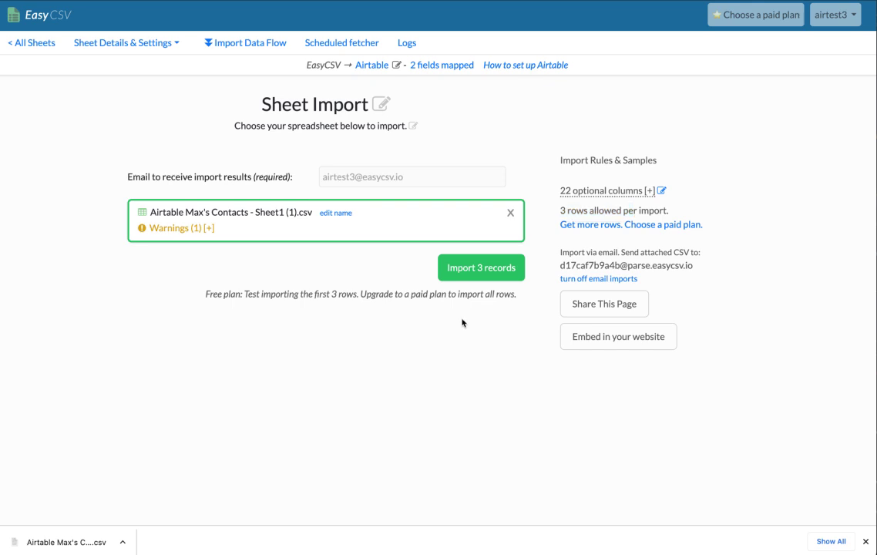
{"action": "left_click", "coordinate": [477, 269]}
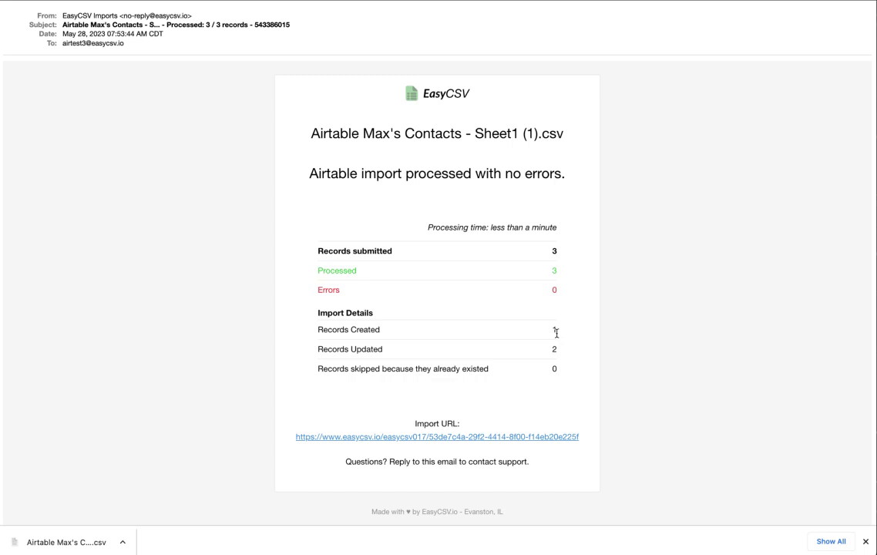
Review the created, updated and skipped record counts in the import results email, and the result in the import logs.
{"action": "left_click", "coordinate": [552, 331]}
{"action": "left_click_drag", "start_coordinate": [552, 333], "coordinate": [555, 372]}
{"action": "left_click", "coordinate": [553, 350]}
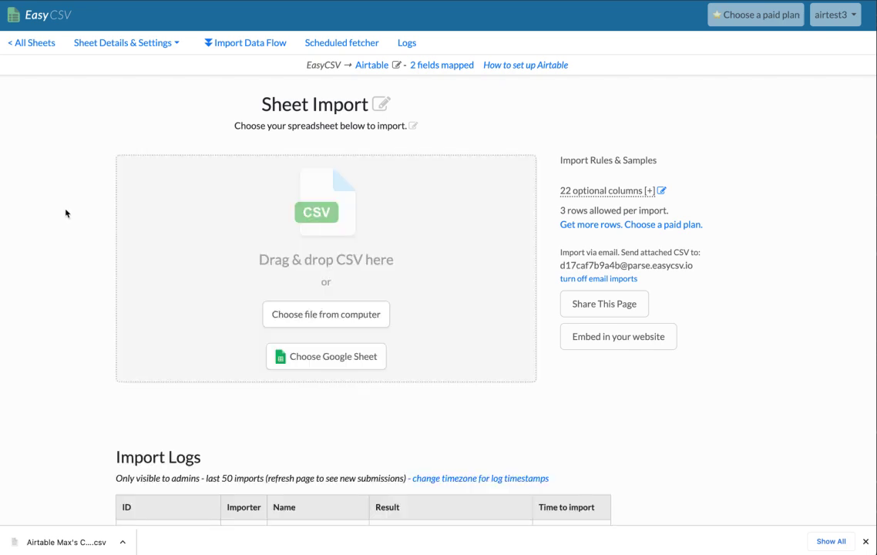
{"action": "scroll", "coordinate": [182, 378], "scroll_direction": "down", "scroll_amount": 2}
{"action": "left_click_drag", "start_coordinate": [413, 492], "coordinate": [387, 485]}
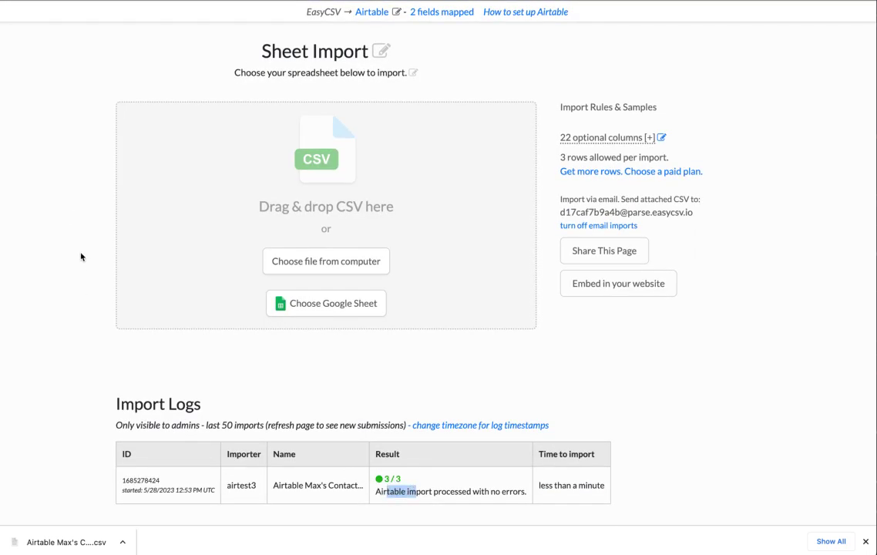
Compare the last records of the Airtable contacts table with row 4 of the Google Sheet to verify the import.
{"action": "key", "text": "ctrl+Tab"}
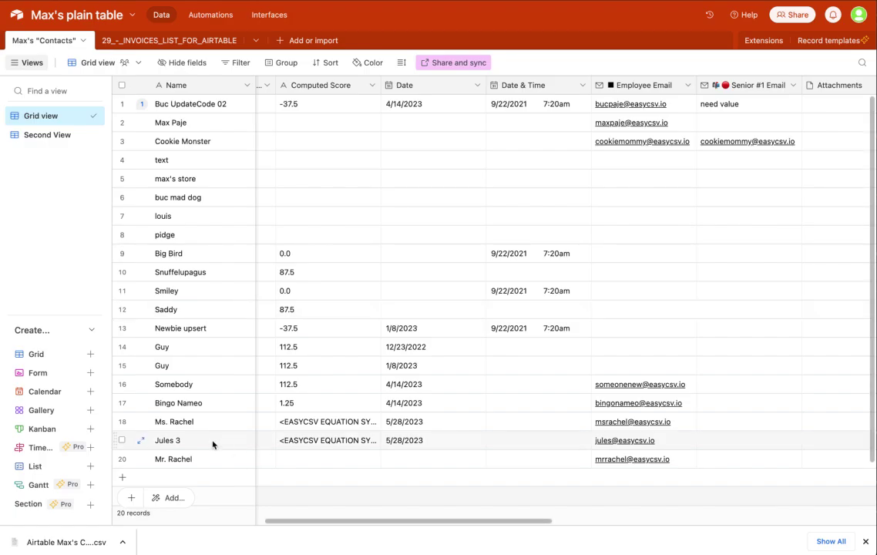
{"action": "scroll", "coordinate": [174, 441], "scroll_direction": "down", "scroll_amount": 2}
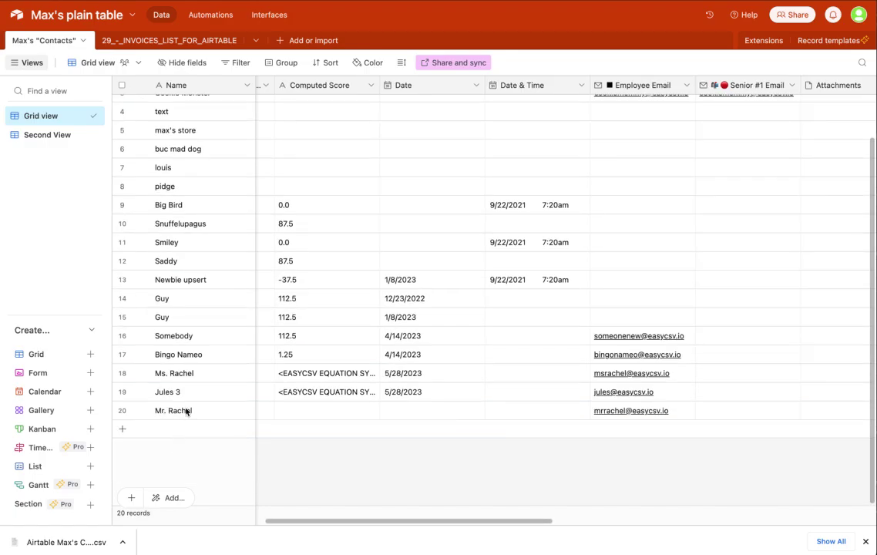
{"action": "key", "text": "ctrl+Tab"}
{"action": "left_click", "coordinate": [12, 138]}
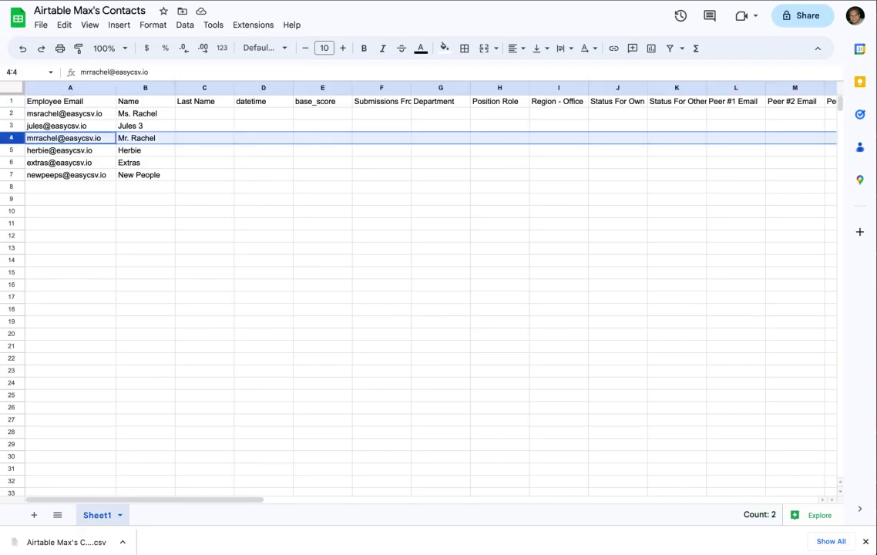
{"action": "key", "text": "ctrl+shift+Tab"}
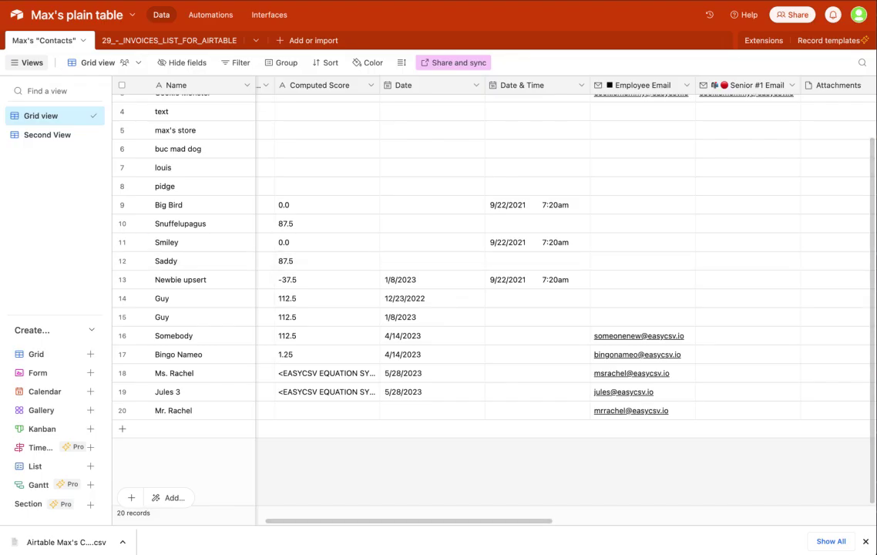
Return to the EasyCSV sheet import page, reload it and highlight the address for importing by email.
{"action": "key", "text": "ctrl+Tab"}
{"action": "key", "text": "super+r"}
{"action": "left_click_drag", "start_coordinate": [703, 264], "coordinate": [550, 262]}
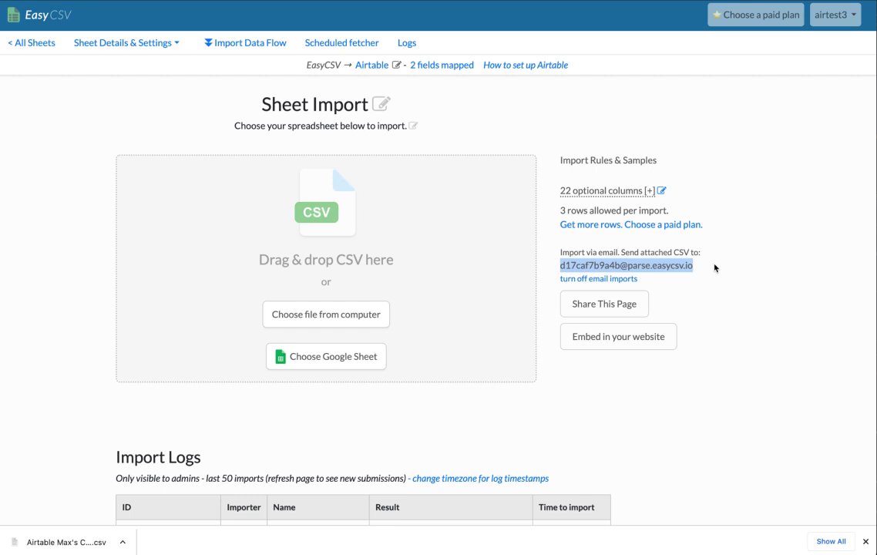
Examine the new scheduled fetcher's frequency options and data sources, including FTP/SFTP, and return to the sheet import page without saving.
{"action": "left_click", "coordinate": [361, 43]}
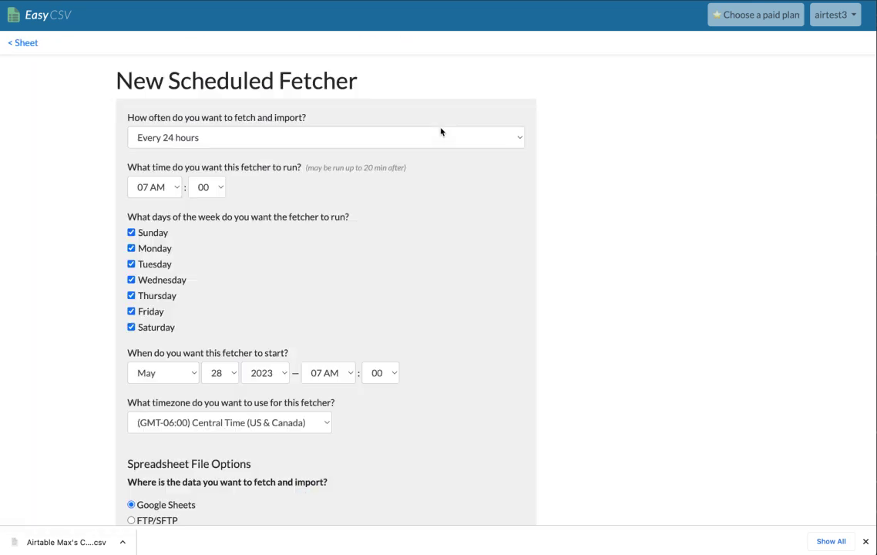
{"action": "left_click", "coordinate": [333, 138]}
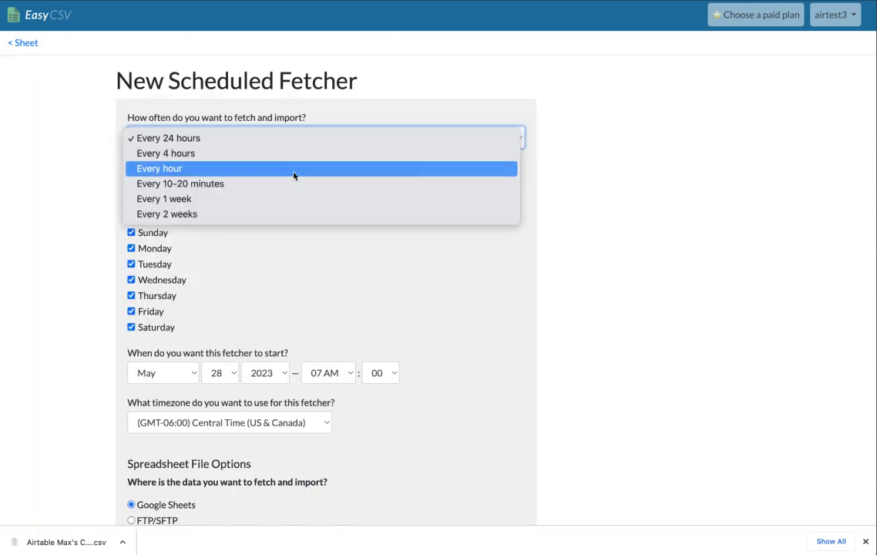
{"action": "left_click", "coordinate": [84, 158]}
{"action": "scroll", "coordinate": [104, 239], "scroll_direction": "down", "scroll_amount": 5}
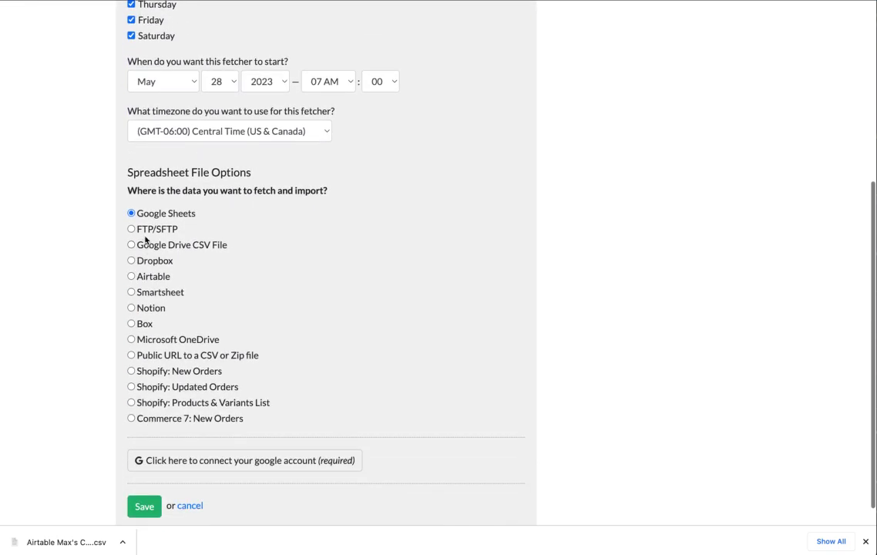
{"action": "left_click", "coordinate": [145, 228]}
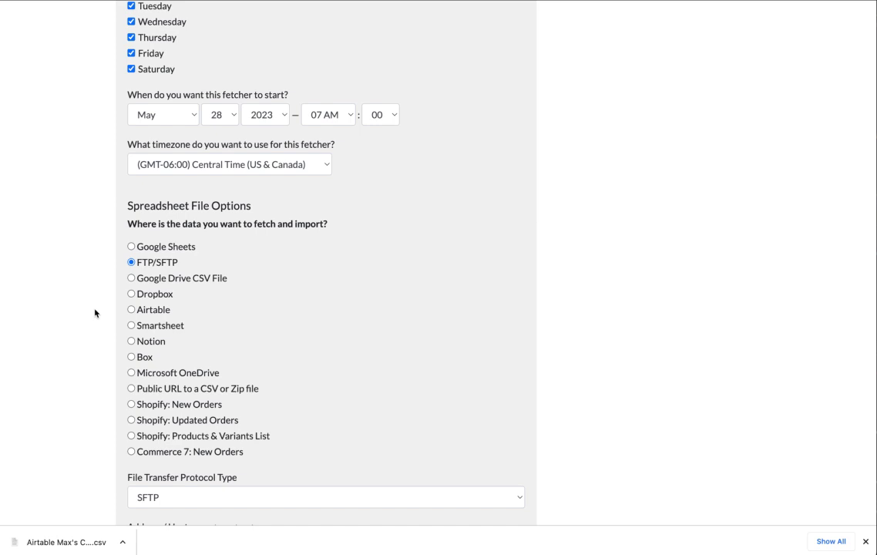
{"action": "scroll", "coordinate": [94, 311], "scroll_direction": "up", "scroll_amount": 4}
{"action": "left_click", "coordinate": [27, 51]}
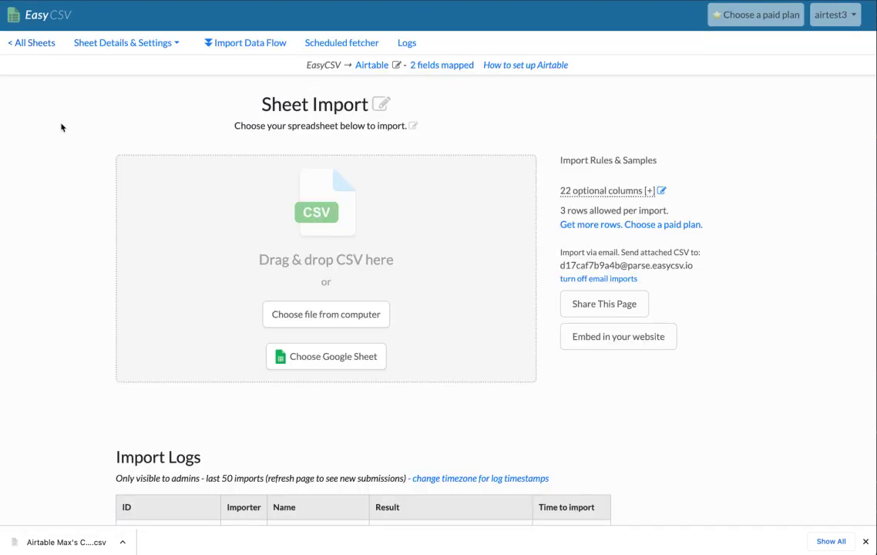